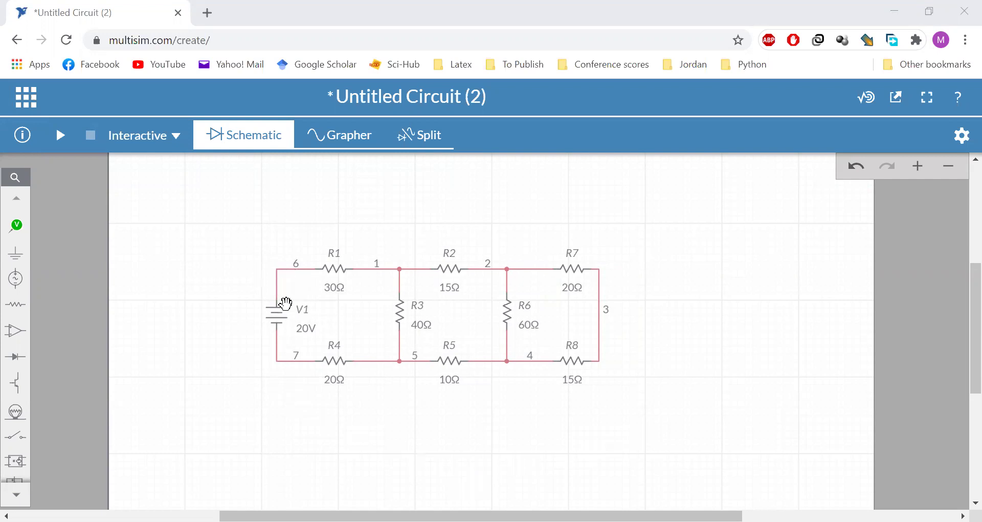
Attach a current probe to R1's left wire and run the simulation, reading 279.21 mA
{"action": "left_click", "coordinate": [21, 233]}
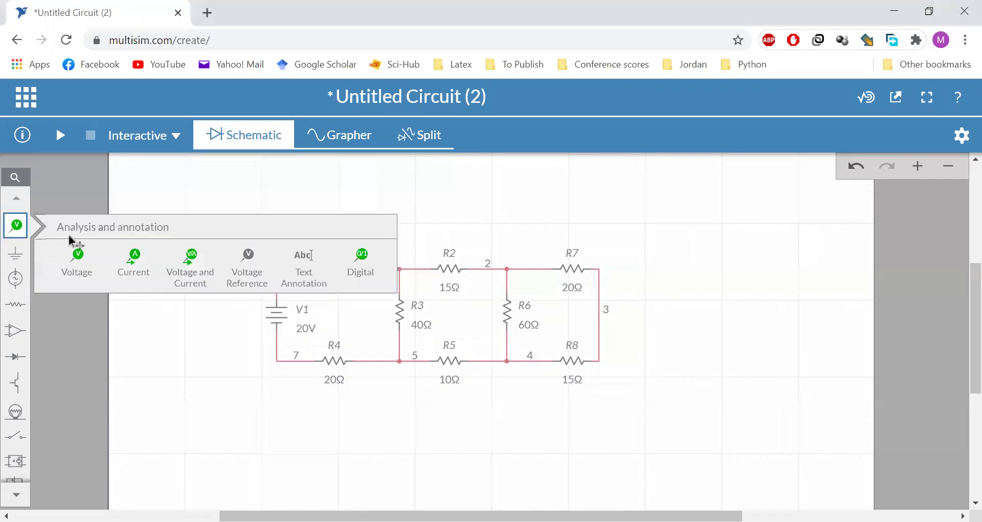
{"action": "left_click", "coordinate": [134, 266]}
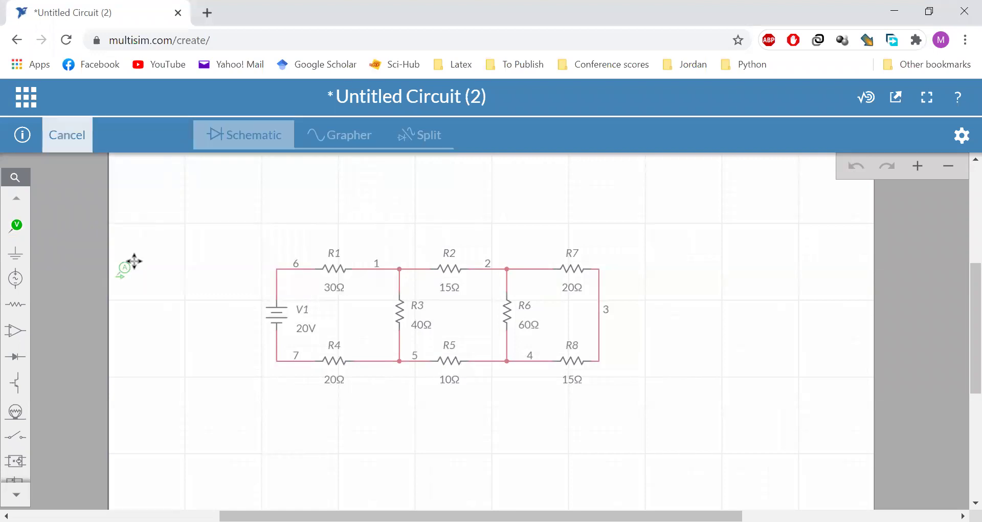
{"action": "left_click", "coordinate": [303, 255]}
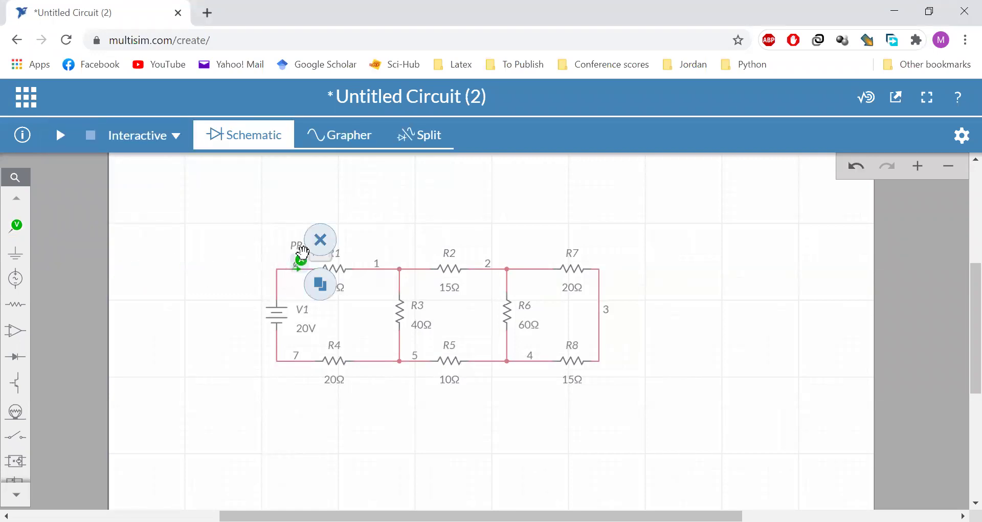
{"action": "left_click", "coordinate": [223, 235]}
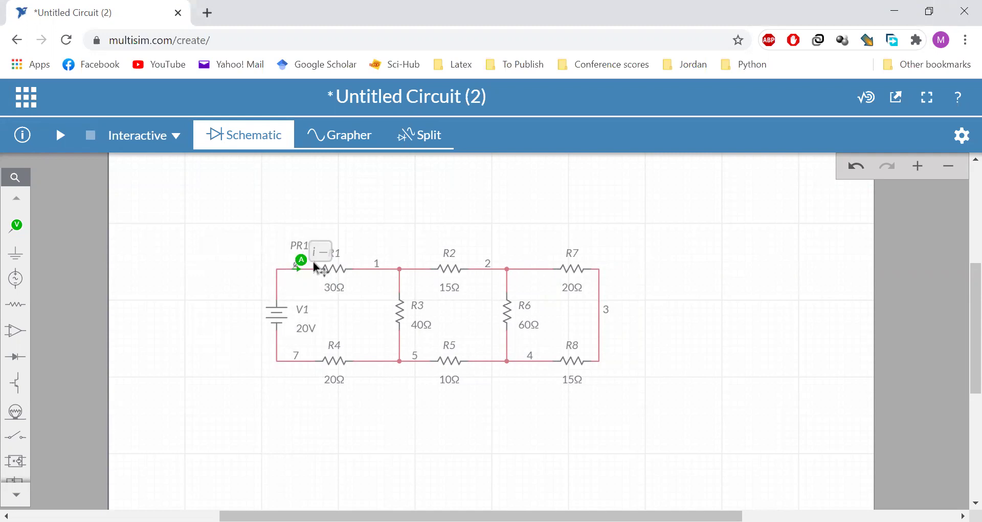
{"action": "left_click", "coordinate": [61, 143]}
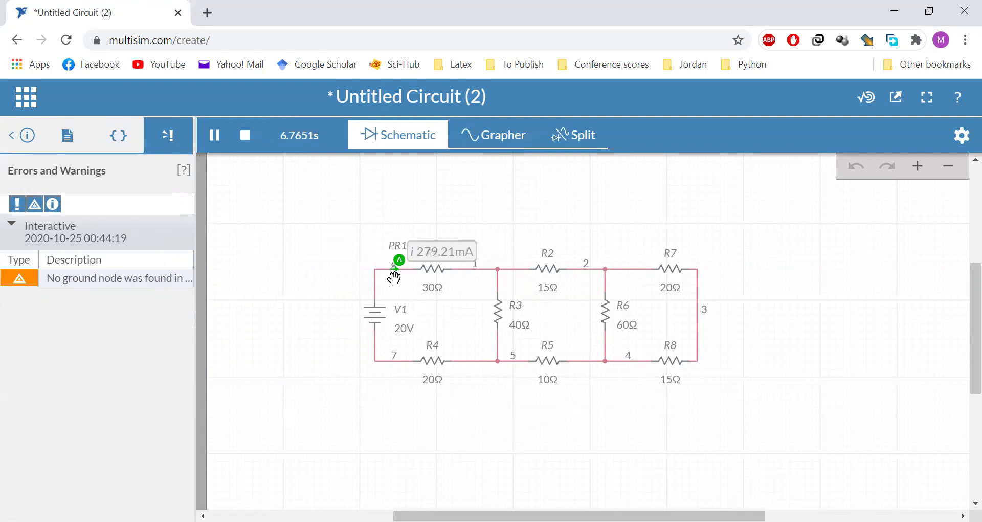
{"action": "left_click", "coordinate": [247, 139]}
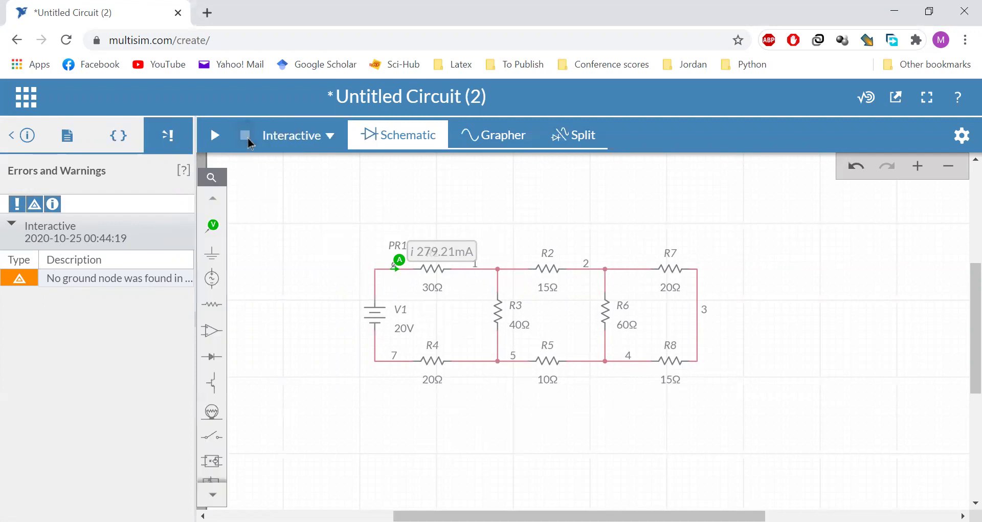
Place a ground symbol below node 7 and wire it to the node
{"action": "left_click", "coordinate": [10, 135]}
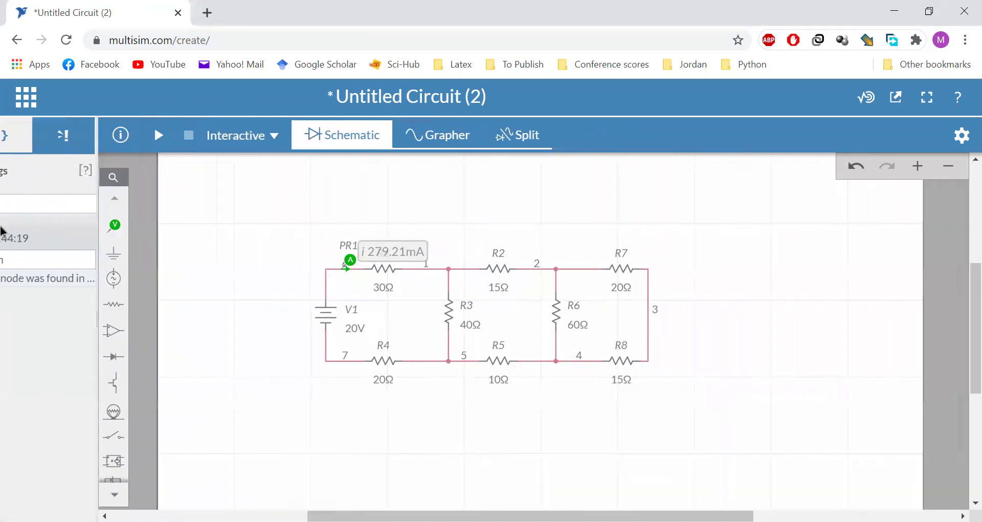
{"action": "left_click", "coordinate": [21, 260]}
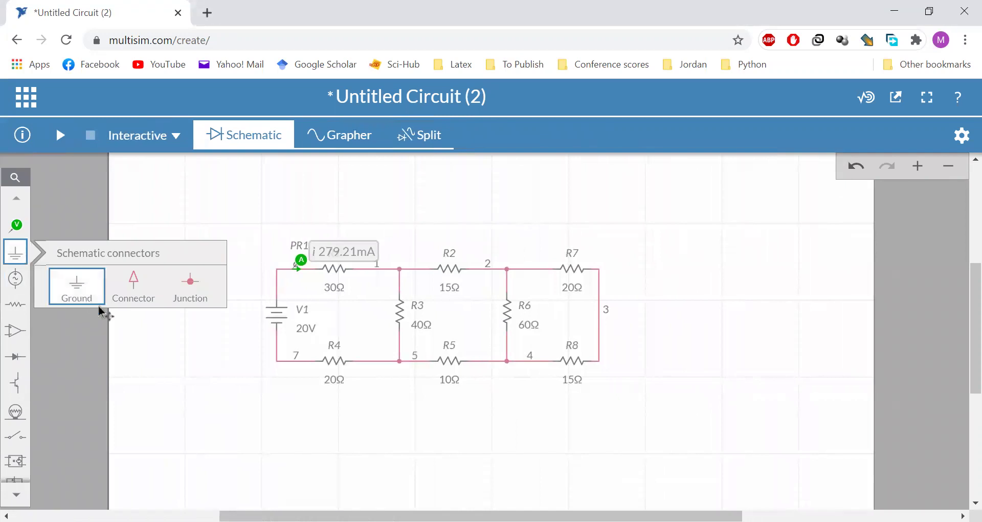
{"action": "left_click", "coordinate": [91, 303]}
{"action": "left_click", "coordinate": [277, 382]}
{"action": "left_click", "coordinate": [340, 460]}
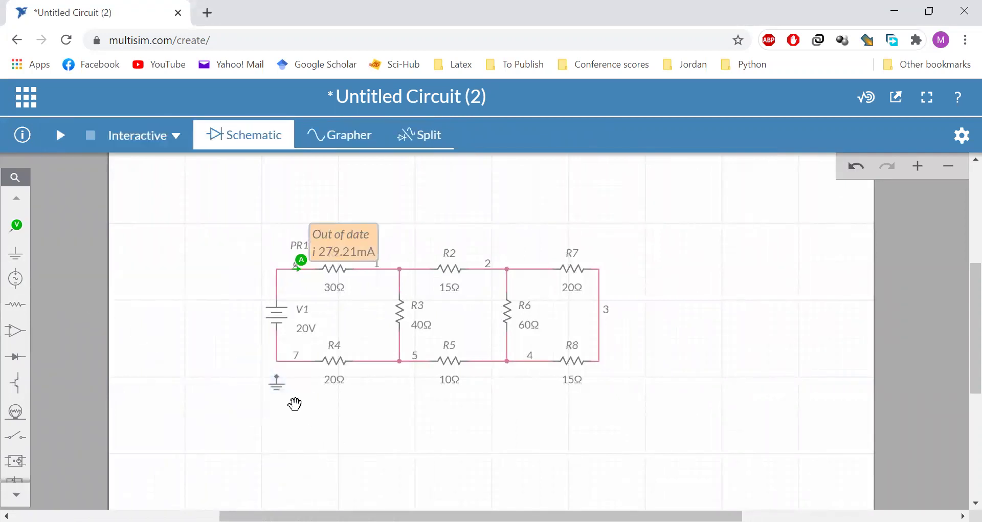
{"action": "left_click", "coordinate": [279, 370]}
{"action": "left_click", "coordinate": [277, 361]}
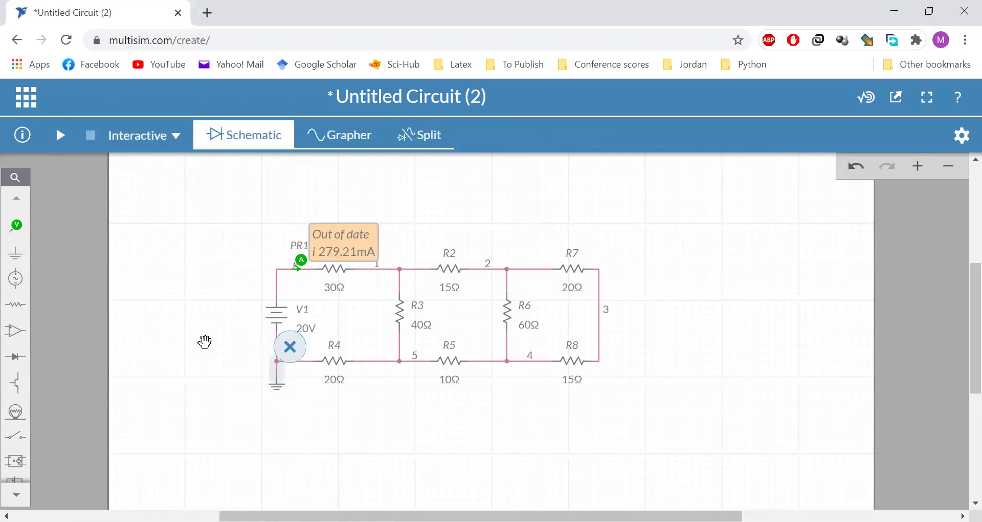
Rerun and stop the grounded simulation, then delete the PR1 current probe
{"action": "left_click", "coordinate": [56, 137]}
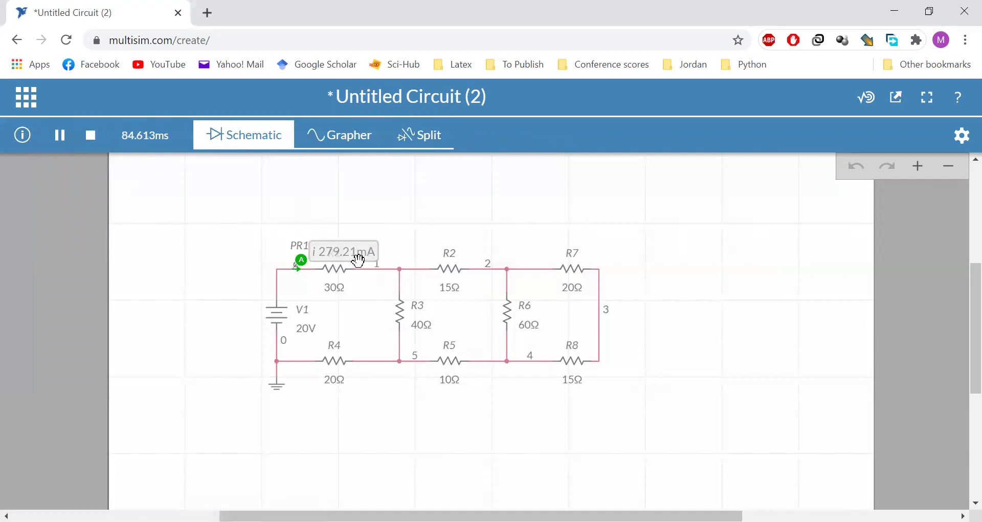
{"action": "left_click", "coordinate": [90, 135]}
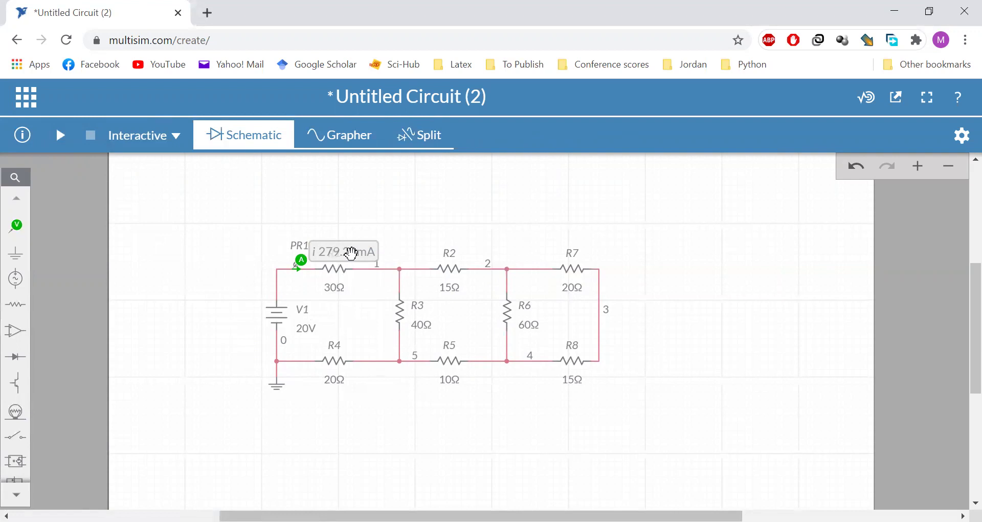
{"action": "left_click", "coordinate": [298, 262]}
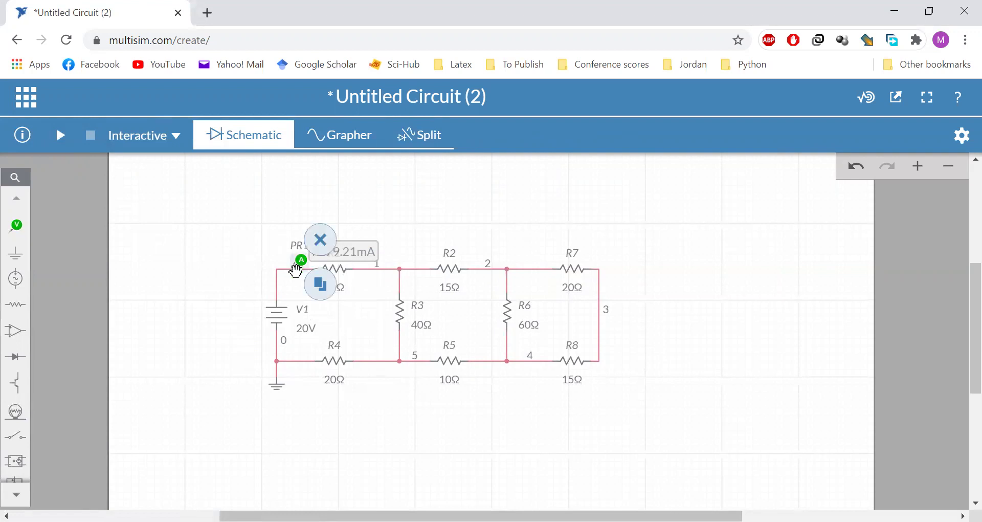
{"action": "left_click", "coordinate": [320, 239]}
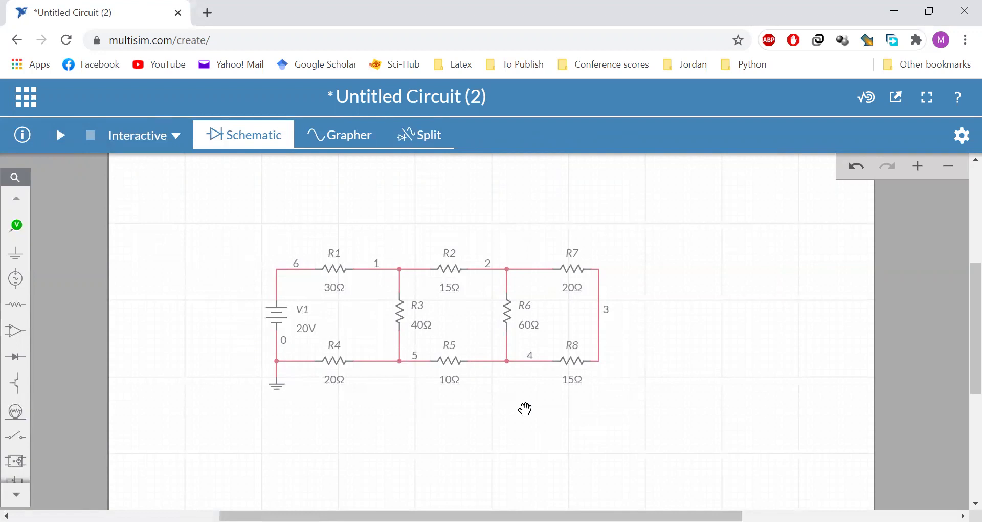
Place current probe PR1 at node 6 and duplicate probes PR2–PR4 onto R2, R3 and R4
{"action": "left_click", "coordinate": [16, 225]}
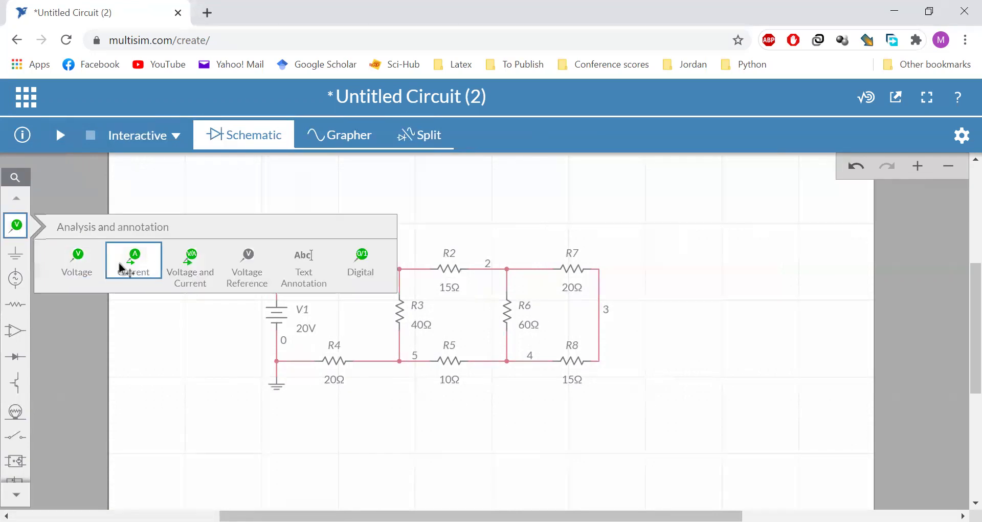
{"action": "left_click", "coordinate": [255, 268]}
{"action": "left_click", "coordinate": [311, 257]}
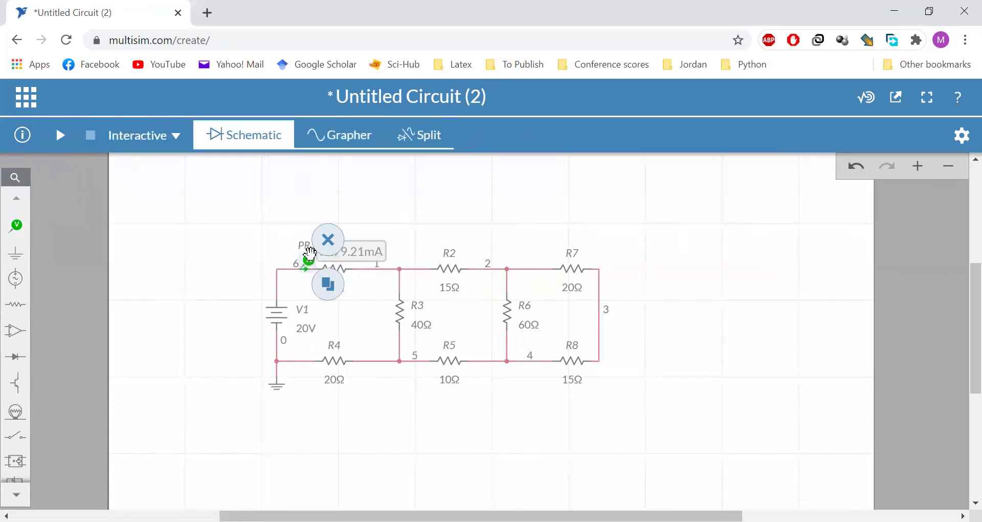
{"action": "left_click", "coordinate": [327, 282]}
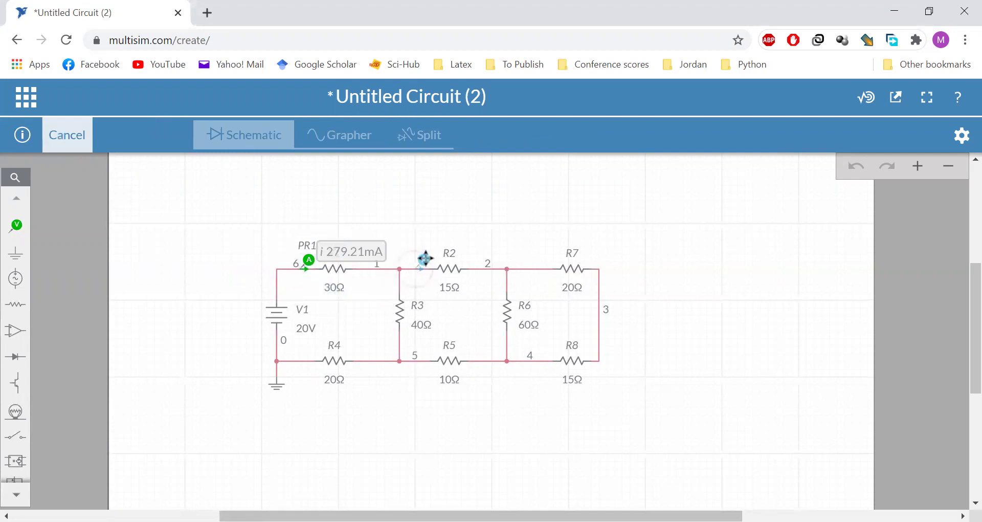
{"action": "left_click", "coordinate": [425, 258]}
{"action": "left_click", "coordinate": [440, 284]}
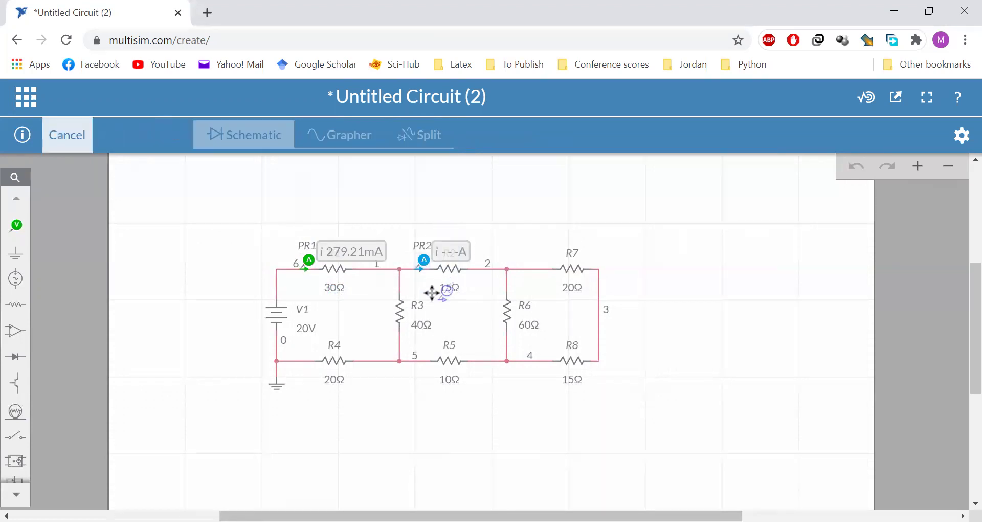
{"action": "left_click", "coordinate": [399, 278]}
{"action": "left_click", "coordinate": [428, 308]}
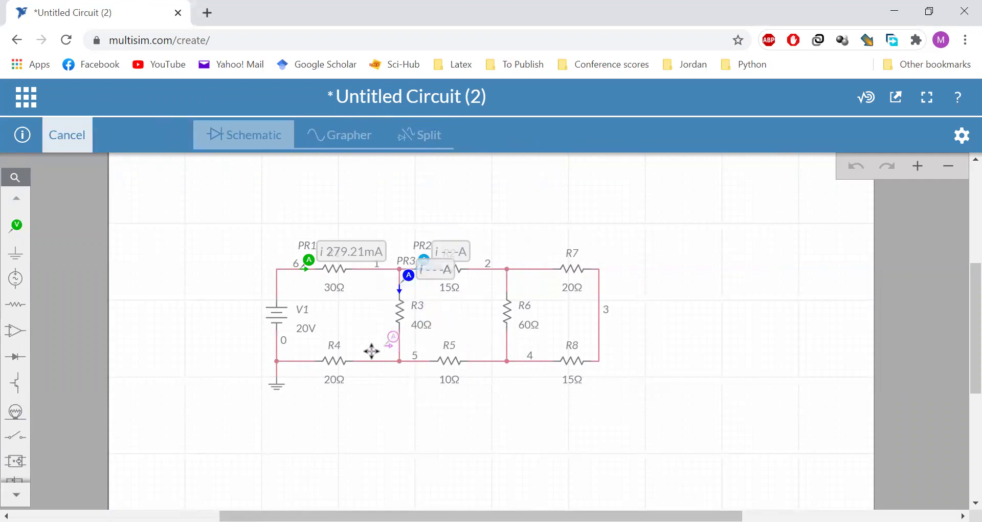
{"action": "left_click", "coordinate": [369, 359]}
Duplicate current probes PR5–PR8 onto the R5, R6, R7 and R8 branches
{"action": "left_click", "coordinate": [398, 379]}
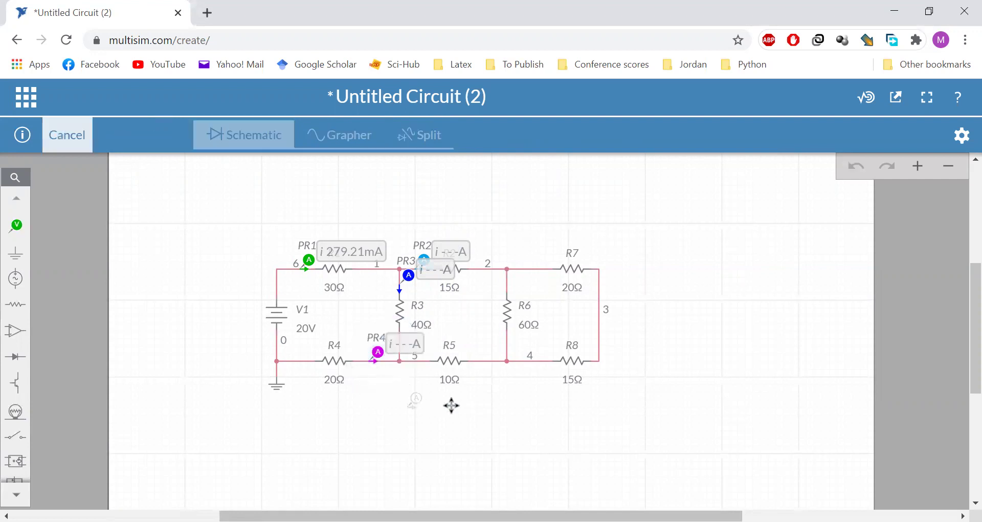
{"action": "left_click", "coordinate": [482, 355]}
{"action": "left_click", "coordinate": [505, 381]}
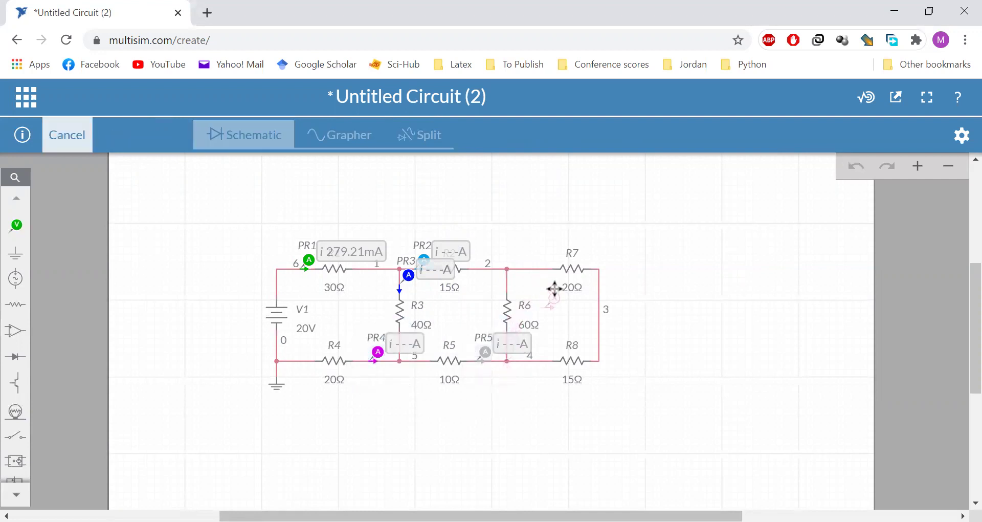
{"action": "left_click", "coordinate": [512, 270]}
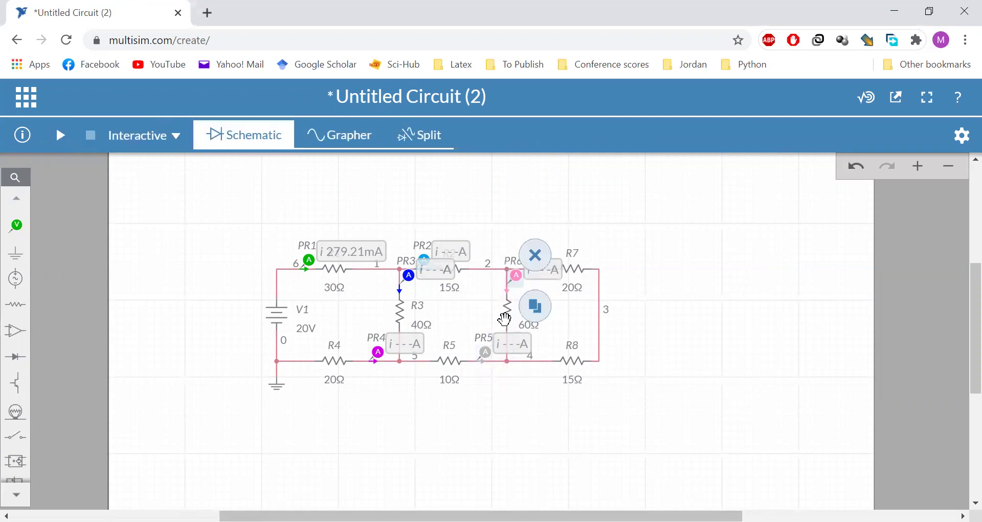
{"action": "left_click", "coordinate": [537, 308]}
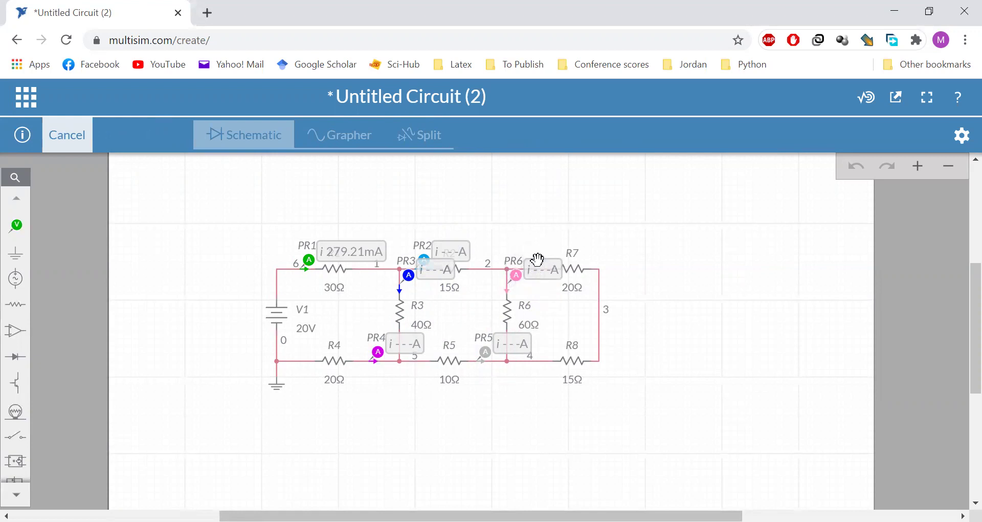
{"action": "left_click", "coordinate": [538, 262]}
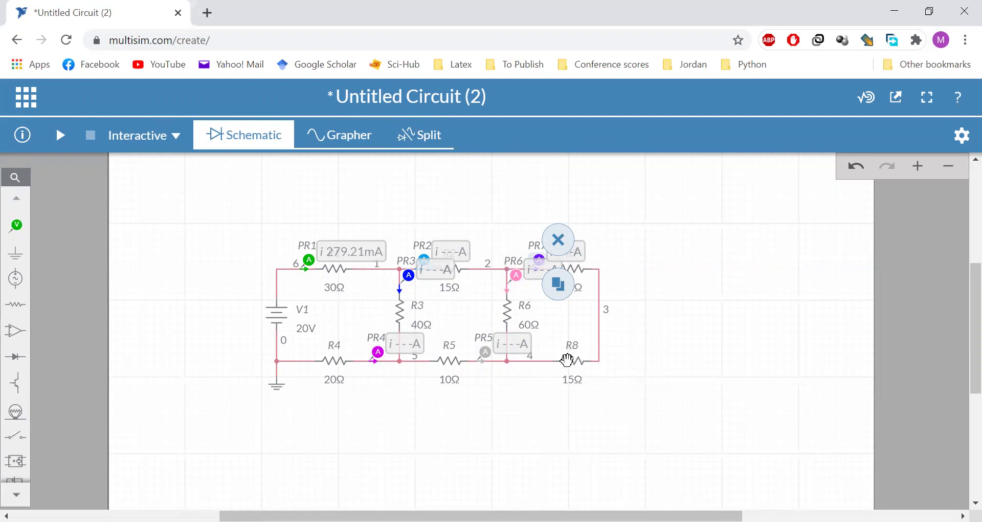
{"action": "left_click", "coordinate": [561, 286]}
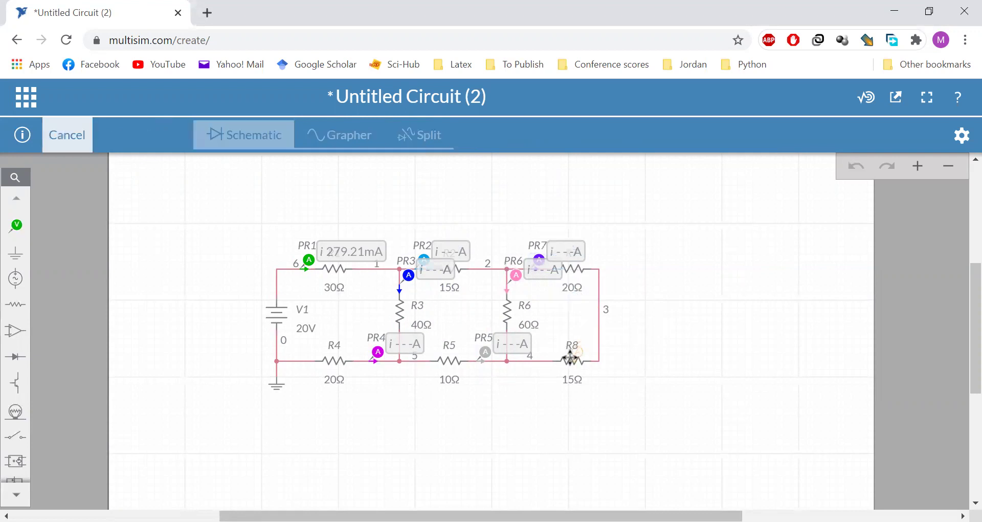
{"action": "left_click", "coordinate": [551, 354]}
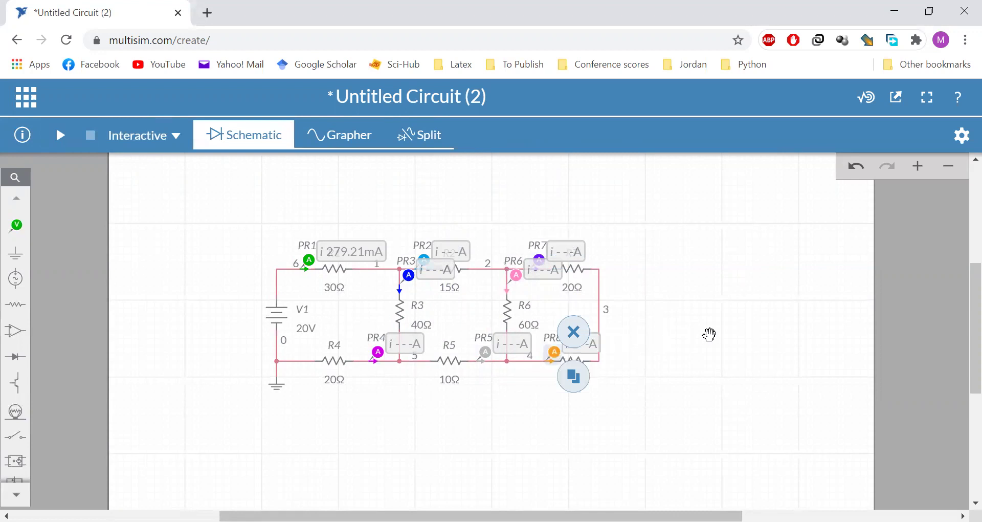
Run and stop the simulation, reading PR3 150.99 mA, PR6 47.237 mA and PR7 80.978 mA
{"action": "left_click", "coordinate": [62, 142]}
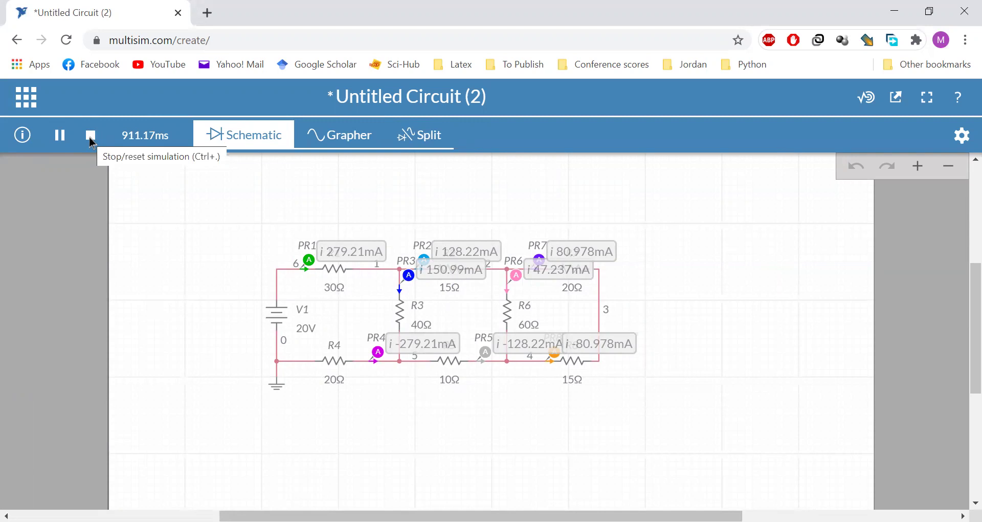
{"action": "left_click", "coordinate": [91, 136]}
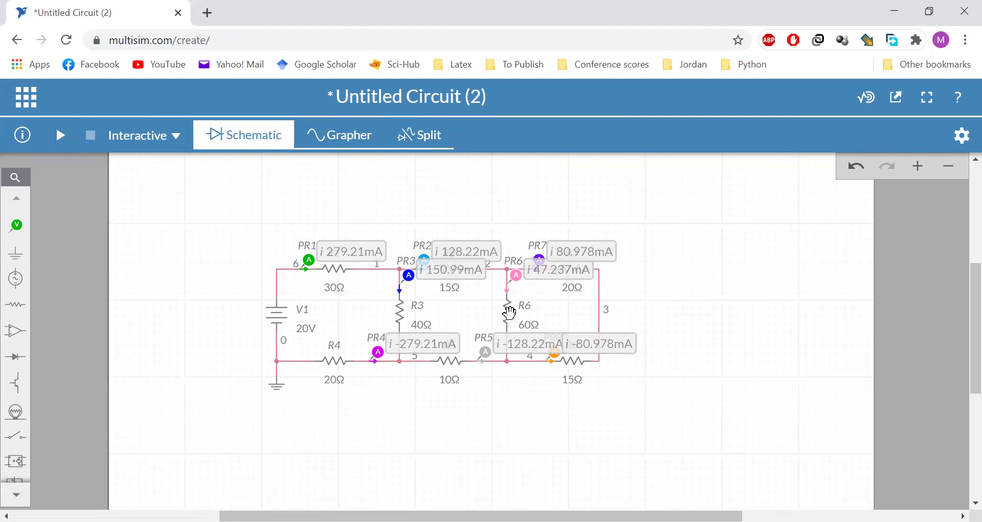
Undo the placed current probes, starting from PR1
{"action": "left_click", "coordinate": [308, 258]}
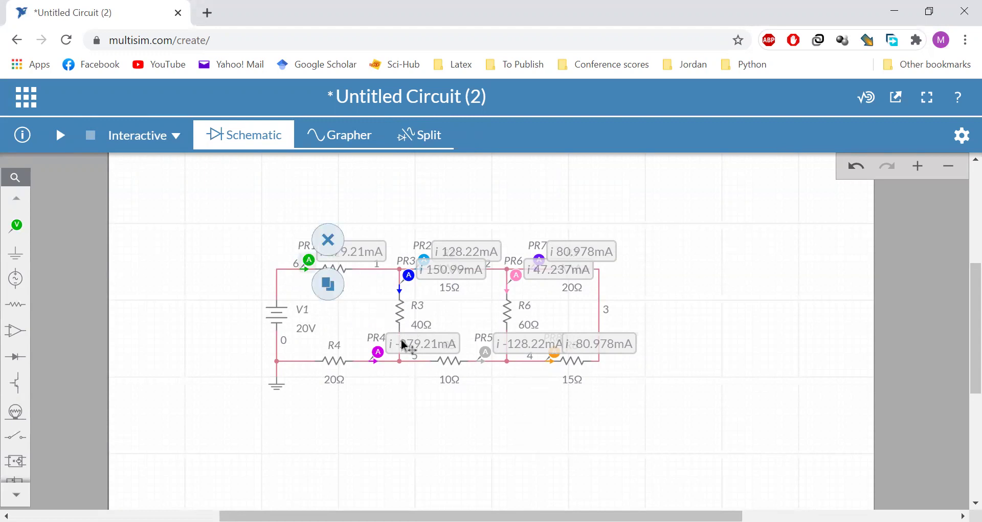
{"action": "key", "text": "ctrl+z"}
{"action": "key", "text": "ctrl+z"}
{"action": "key", "text": "ctrl+z"}
{"action": "key", "text": "ctrl+z"}
{"action": "key", "text": "ctrl+z"}
{"action": "key", "text": "ctrl+z"}
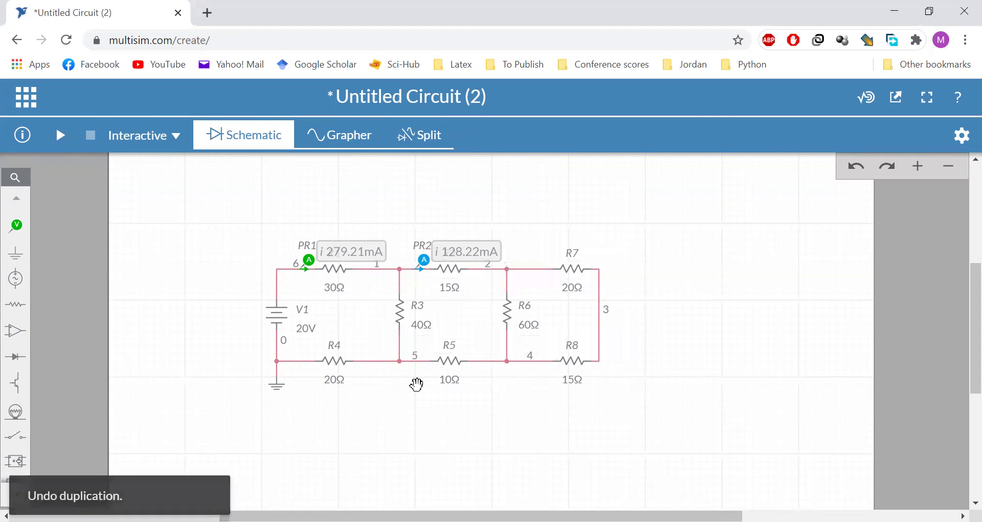
{"action": "key", "text": "ctrl+z"}
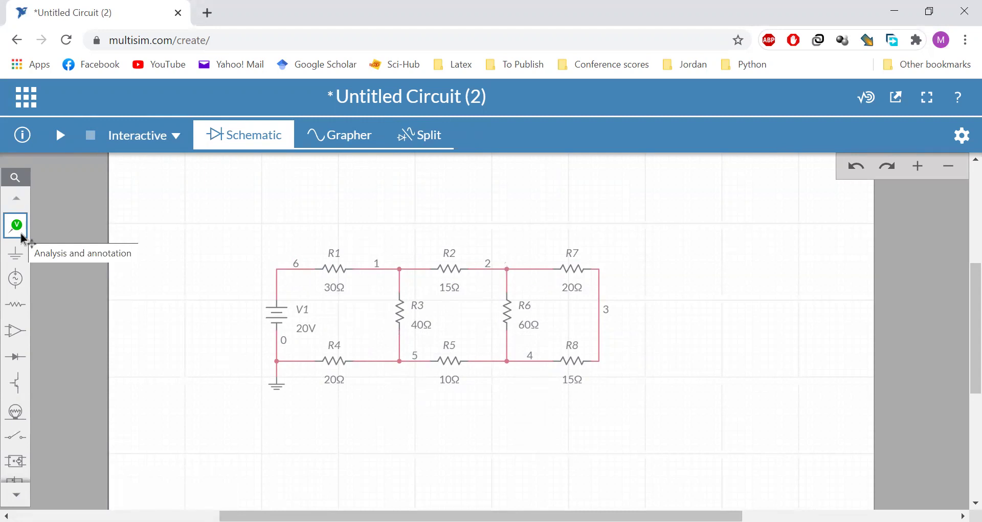
Place voltage probe PR1 at node 6 with its reference probe at node 1, across R1
{"action": "left_click", "coordinate": [22, 236]}
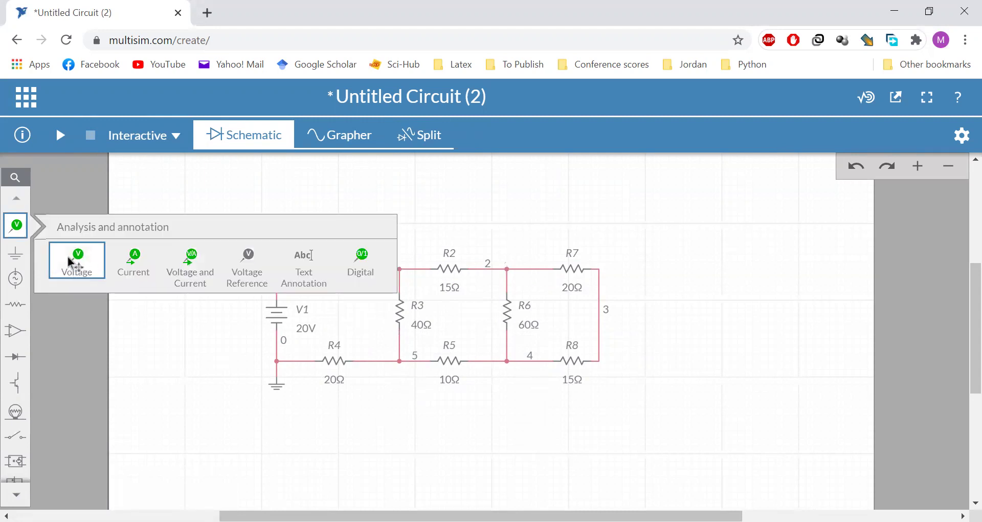
{"action": "left_click", "coordinate": [85, 263]}
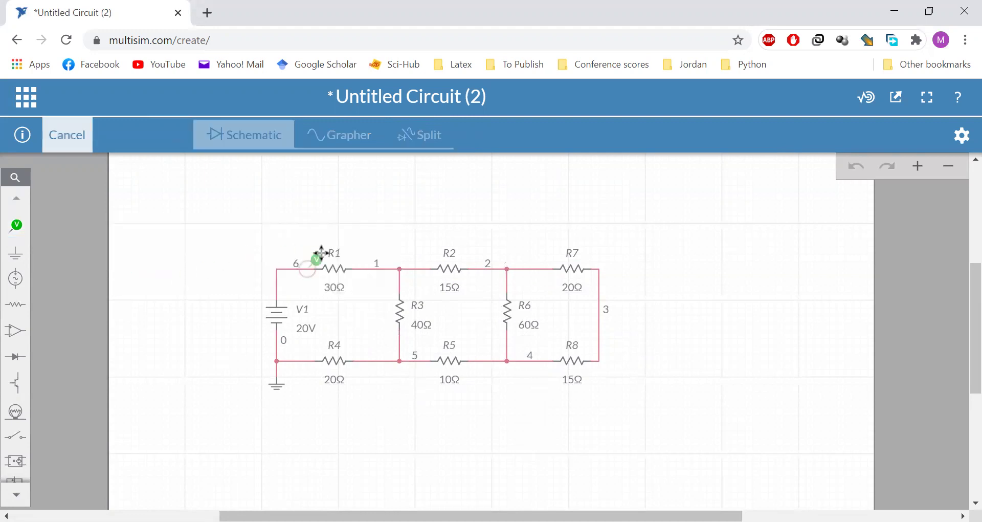
{"action": "left_click", "coordinate": [317, 252]}
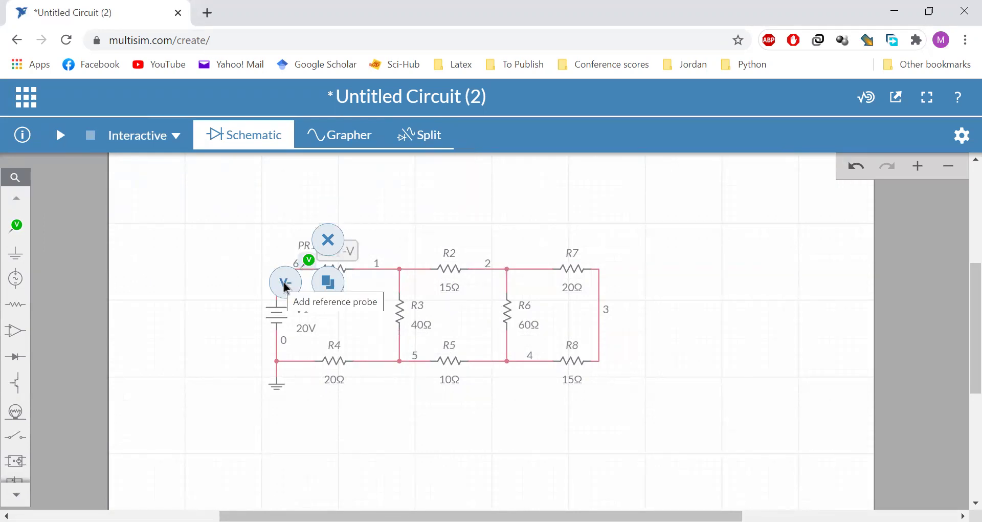
{"action": "left_click", "coordinate": [286, 287]}
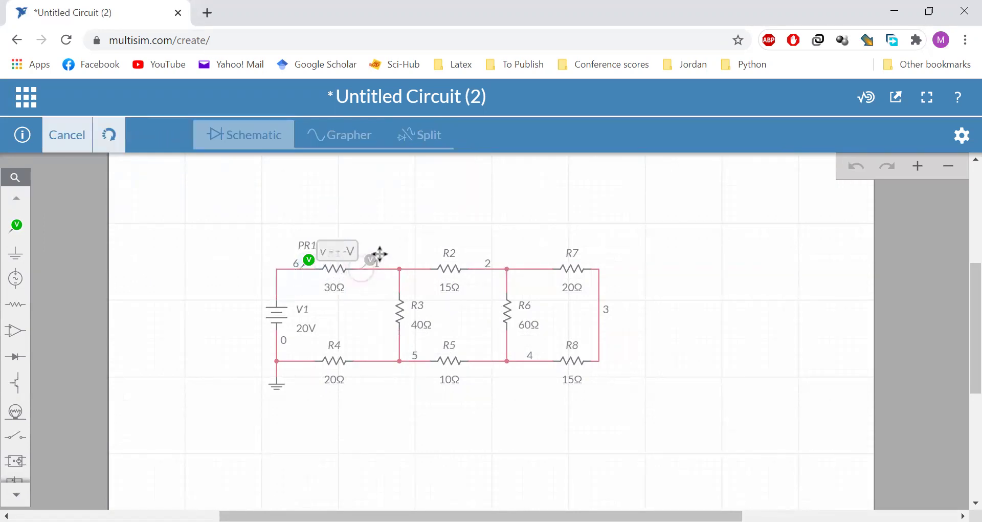
{"action": "left_click", "coordinate": [379, 254]}
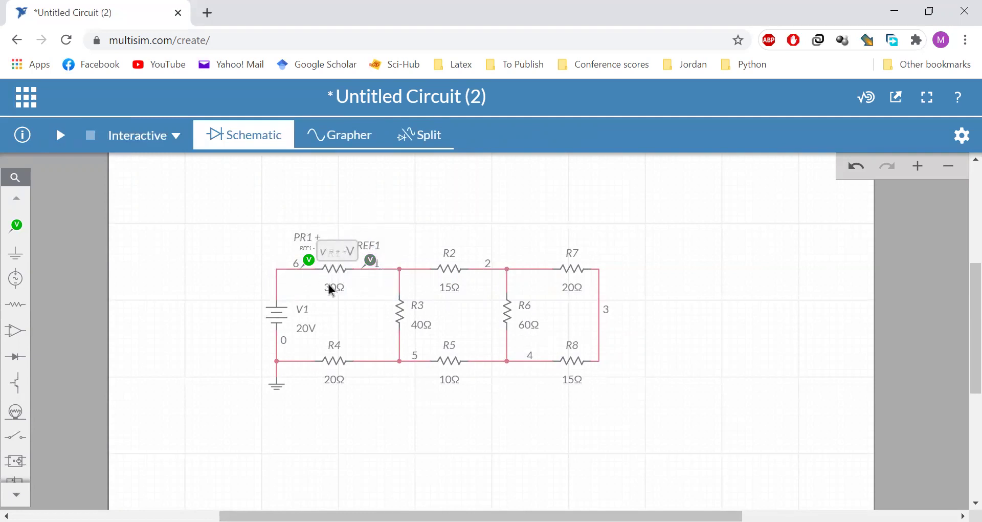
Add voltage probes across R2 (reference at node 2) and R5 (nodes 4–5), then run the simulation
{"action": "left_click", "coordinate": [19, 227]}
{"action": "left_click", "coordinate": [78, 258]}
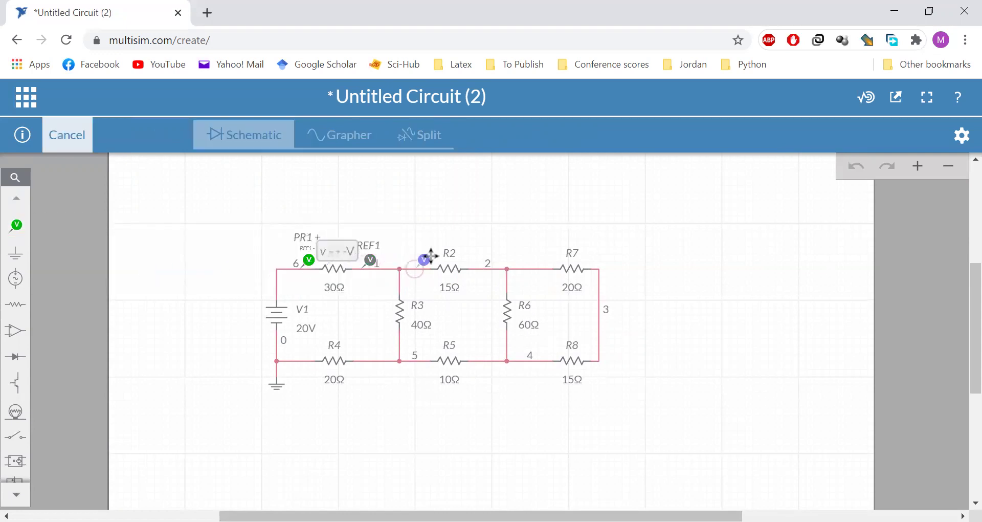
{"action": "left_click", "coordinate": [431, 258]}
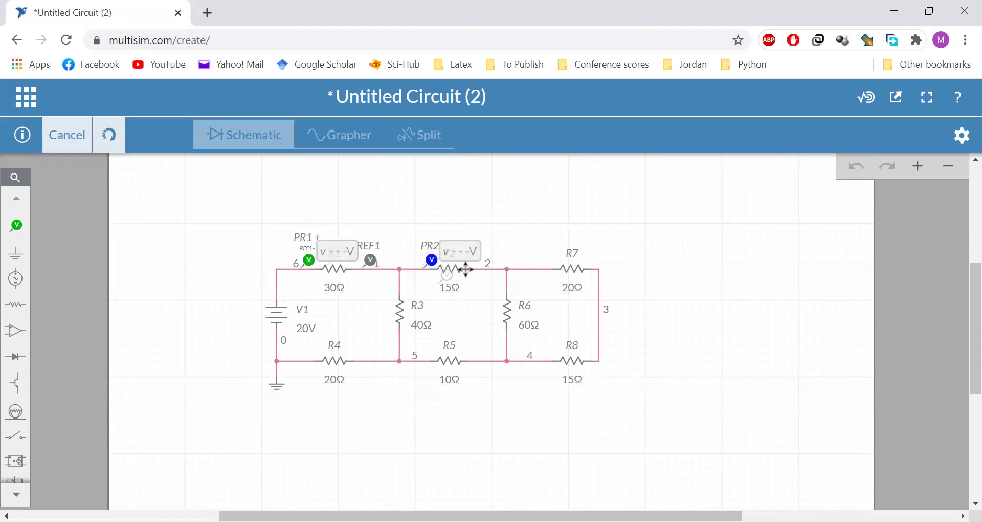
{"action": "left_click", "coordinate": [485, 260]}
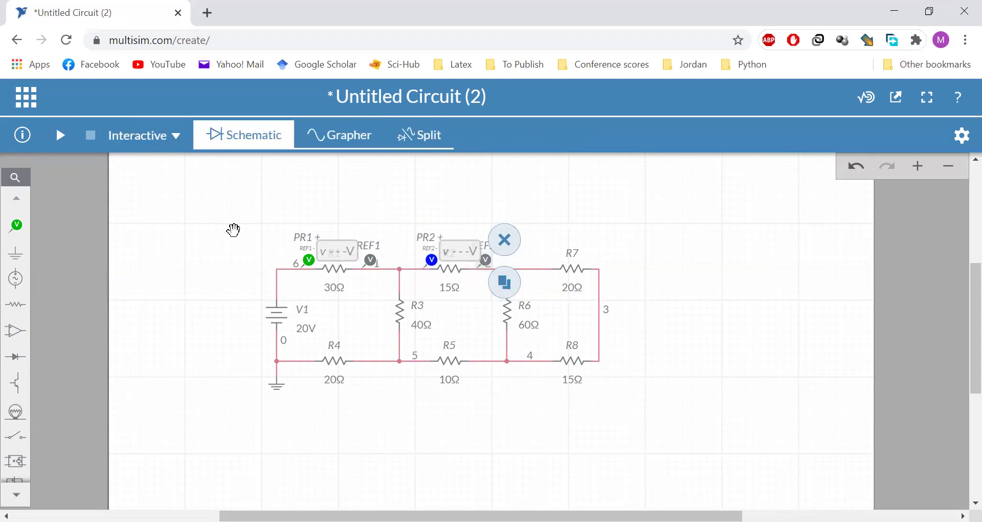
{"action": "left_click", "coordinate": [16, 225]}
{"action": "left_click", "coordinate": [77, 255]}
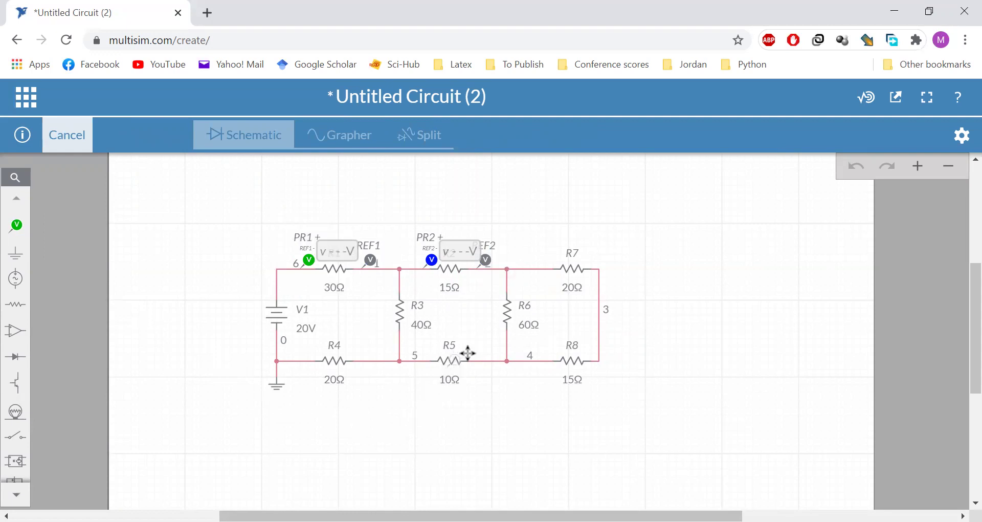
{"action": "left_click", "coordinate": [490, 348]}
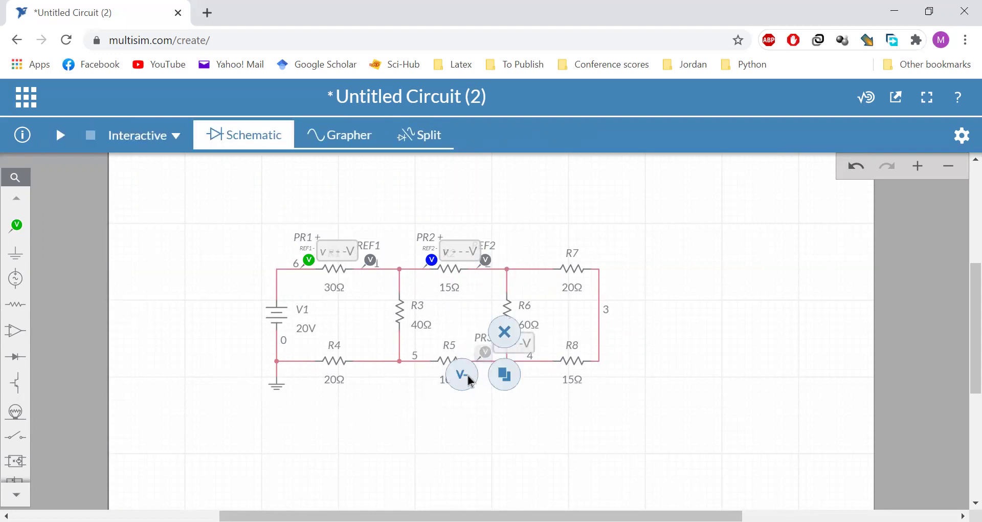
{"action": "left_click", "coordinate": [423, 352]}
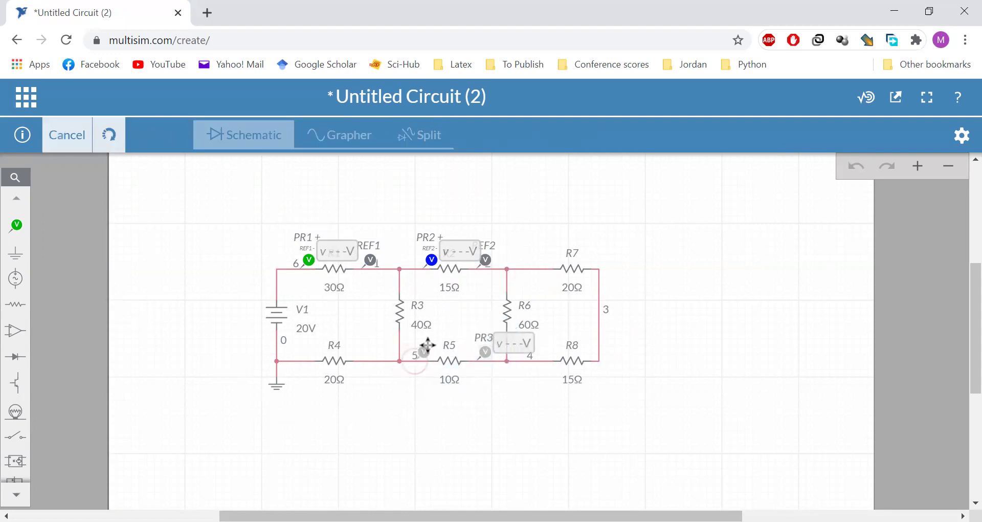
{"action": "left_click", "coordinate": [489, 427]}
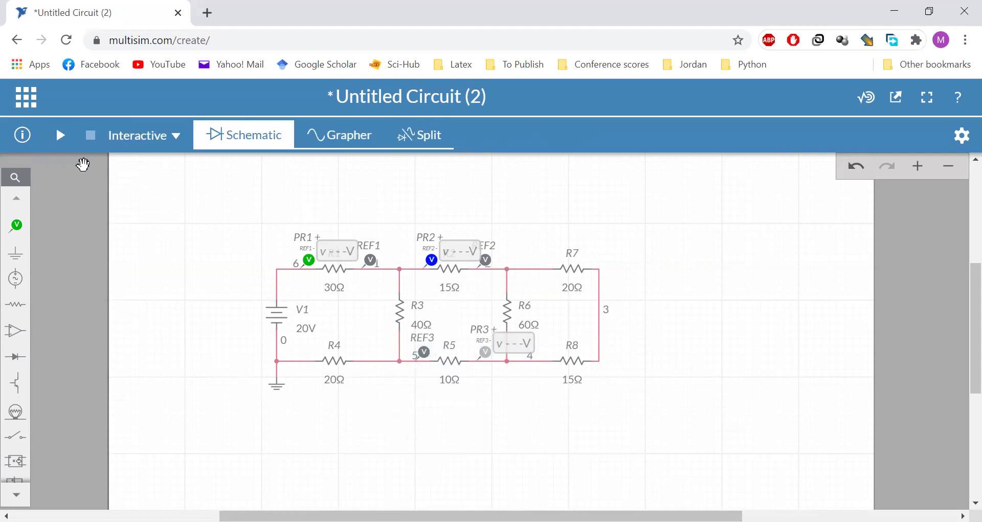
{"action": "left_click", "coordinate": [59, 137]}
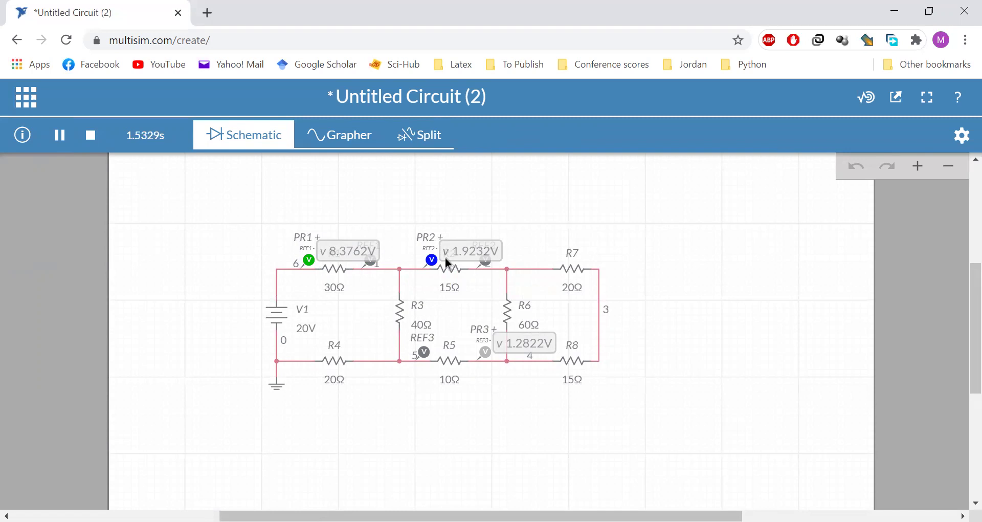
Stop the simulation after reading 8.3762 V, 1.9232 V and 1.2822 V
{"action": "left_click", "coordinate": [90, 135]}
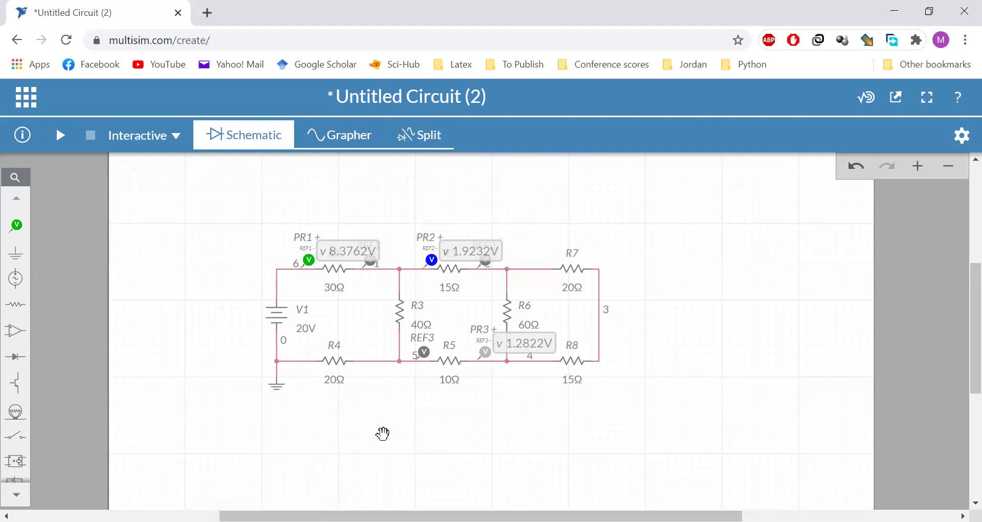
Retitle the circuit 'Part3 - Series Parallel Circuit', correcting the typo 'Sereis' to 'Series'
{"action": "left_click", "coordinate": [424, 96]}
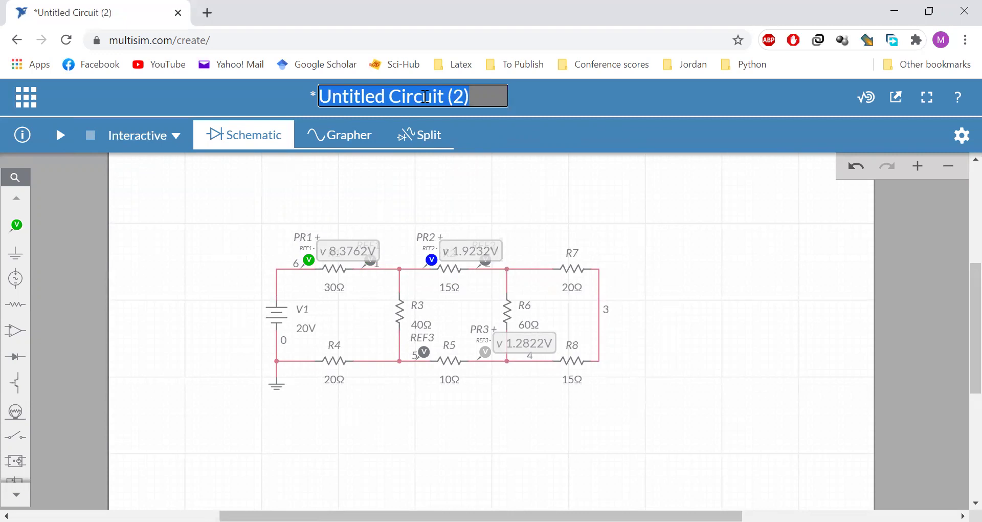
{"action": "type", "text": "Part3"}
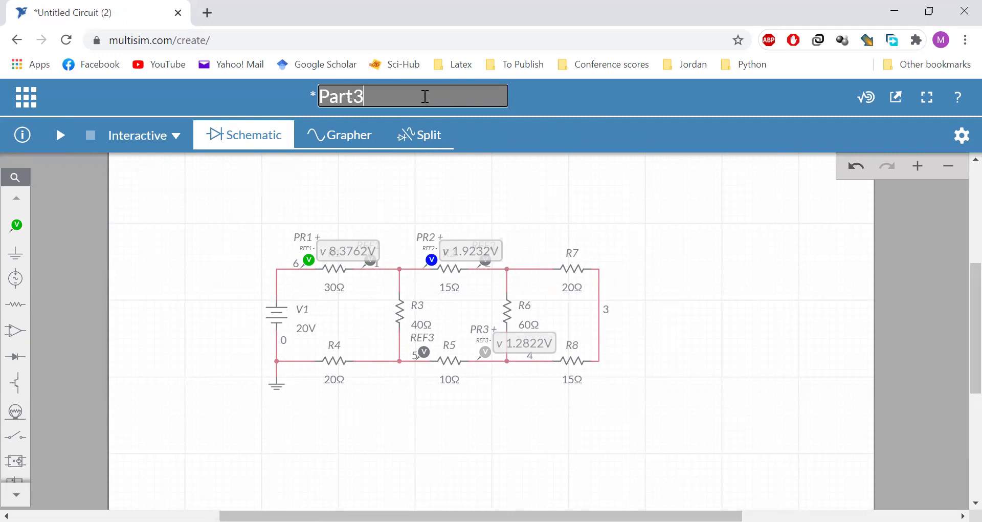
{"action": "type", "text": " - Sereis Parallel "}
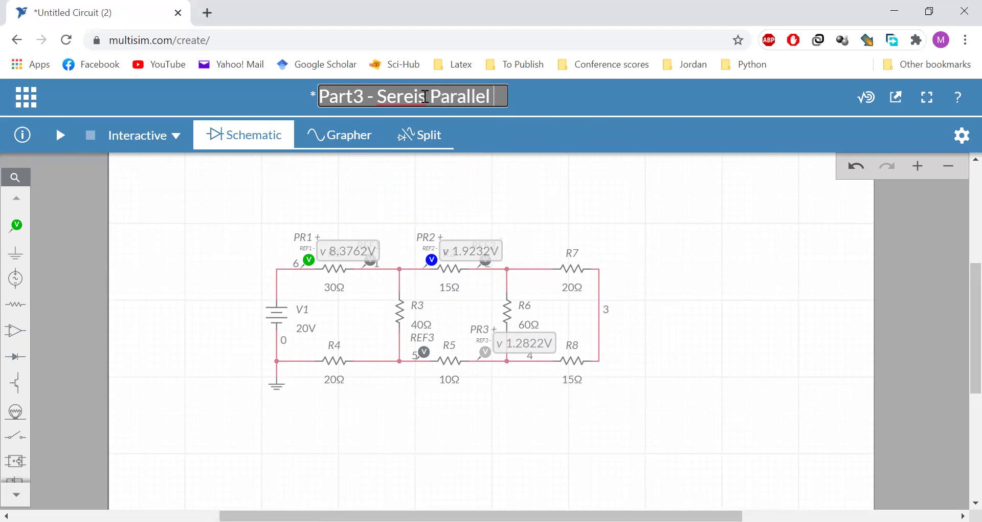
{"action": "type", "text": "Circuit"}
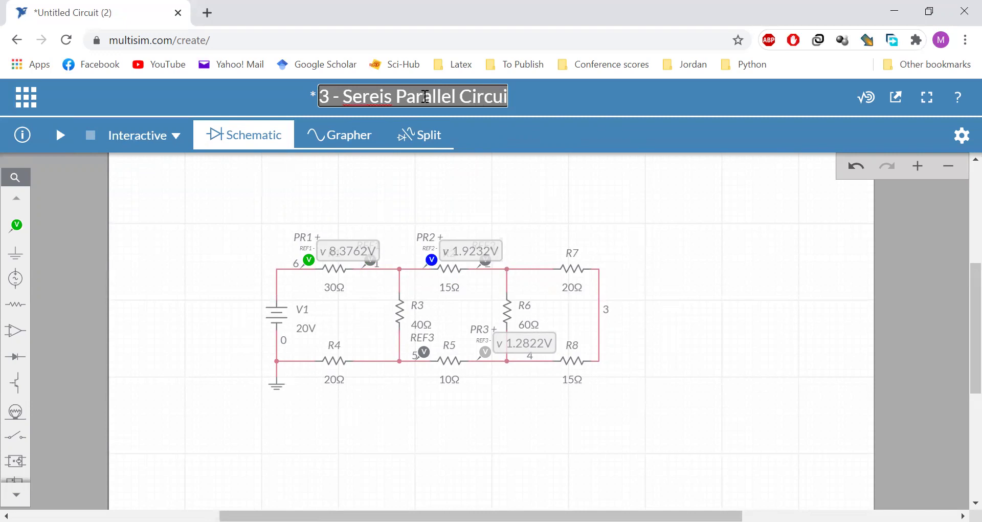
{"action": "right_click", "coordinate": [354, 90]}
{"action": "left_click", "coordinate": [373, 103]}
{"action": "left_click", "coordinate": [702, 263]}
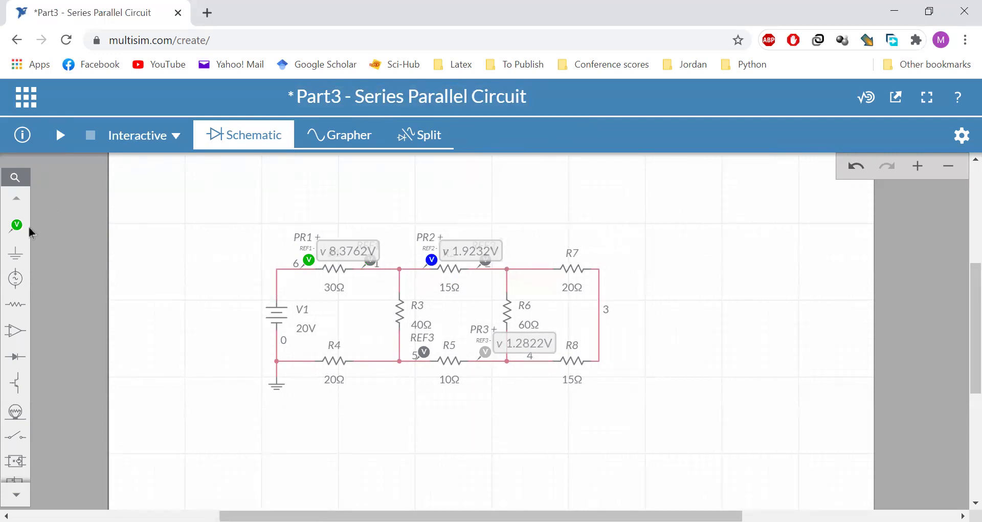
Add a text annotation above R7 and open it for editing
{"action": "left_click", "coordinate": [16, 179]}
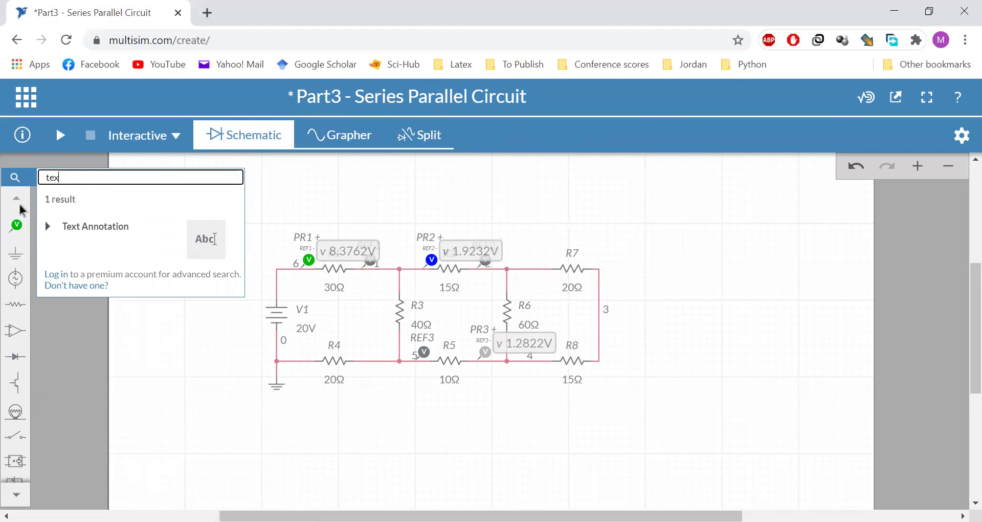
{"action": "left_click", "coordinate": [16, 224]}
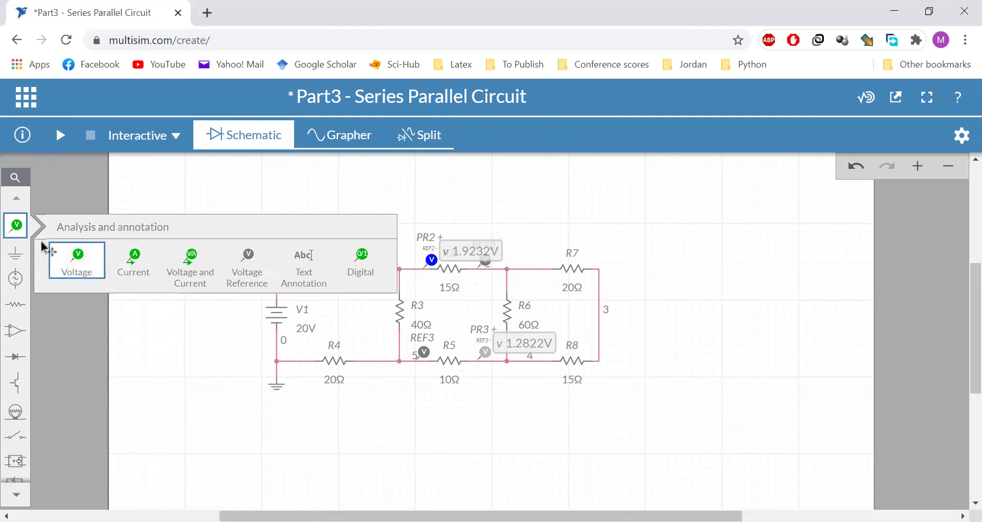
{"action": "left_click", "coordinate": [313, 277]}
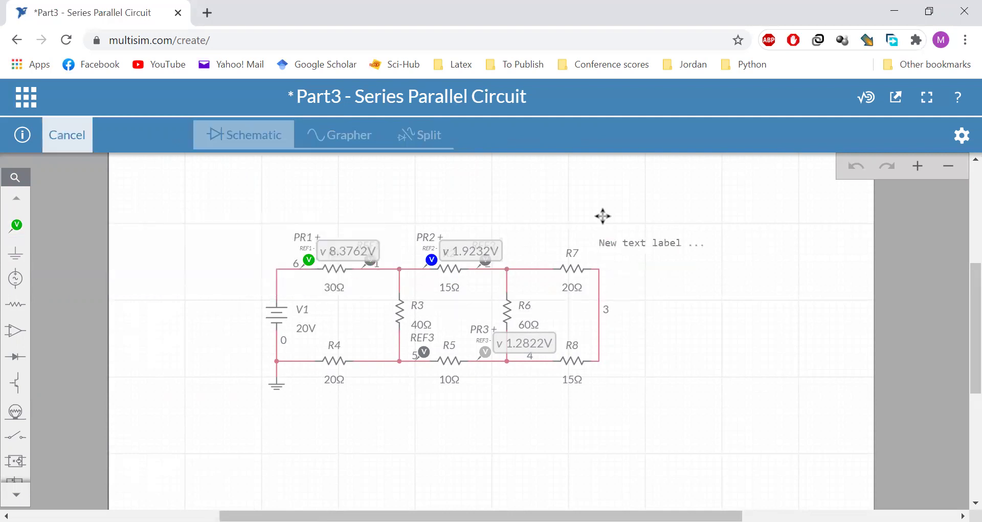
{"action": "left_click", "coordinate": [553, 197]}
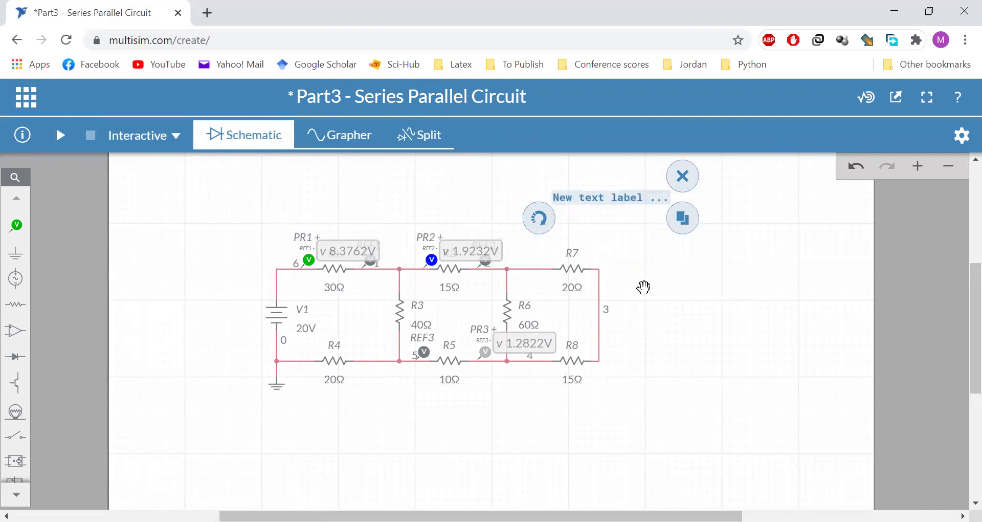
{"action": "double_click", "coordinate": [624, 199]}
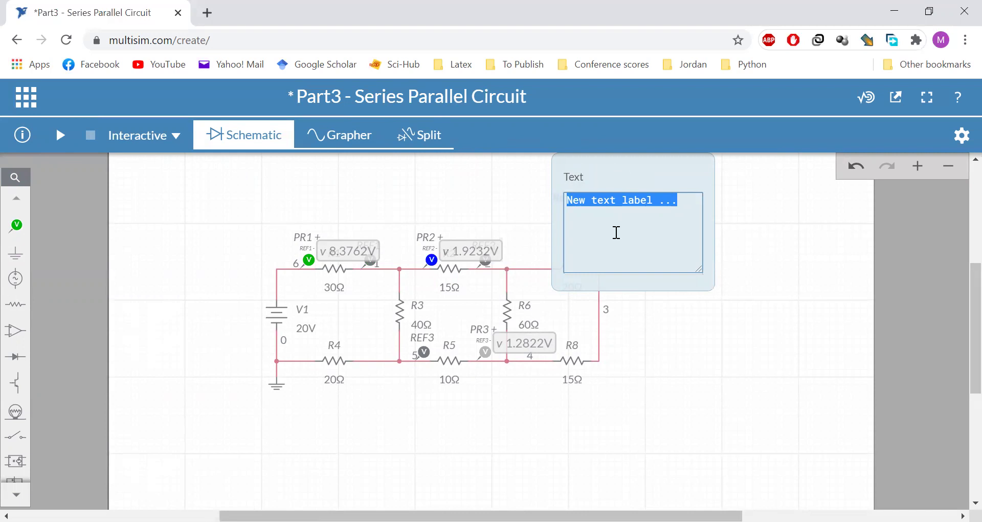
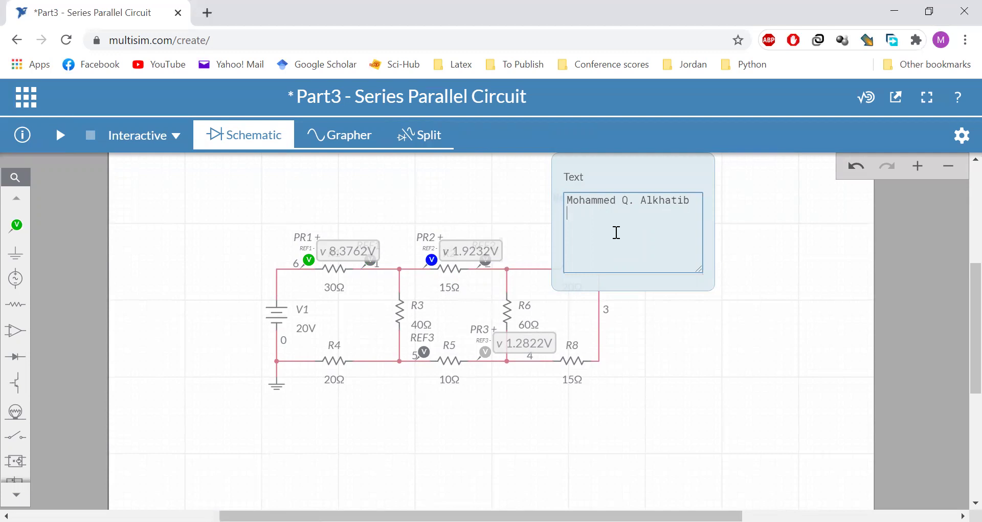
Enter the student's name and student ID in the label and place it on the canvas
{"action": "type", "text": "0001234"}
{"action": "left_click", "coordinate": [760, 257]}
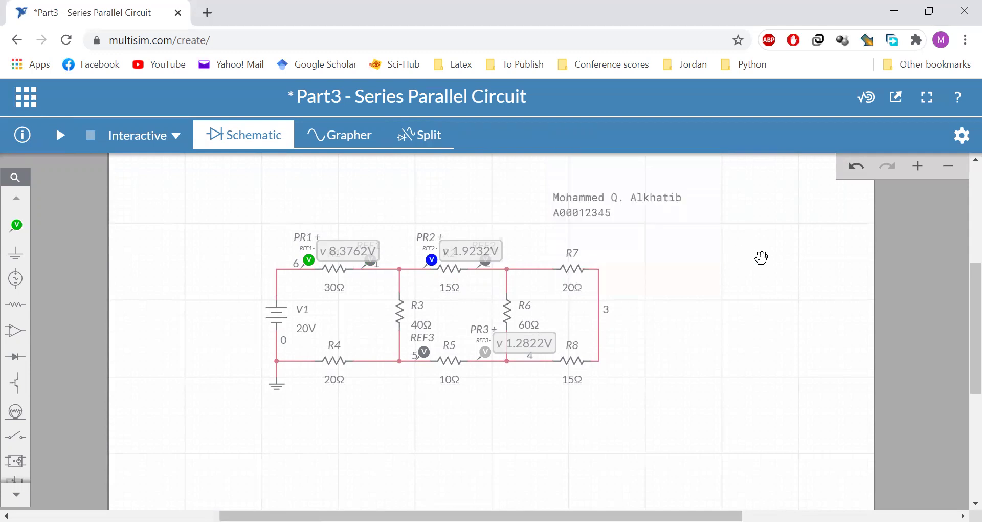
{"action": "left_click", "coordinate": [605, 206]}
{"action": "left_click", "coordinate": [717, 337]}
{"action": "left_click", "coordinate": [617, 204]}
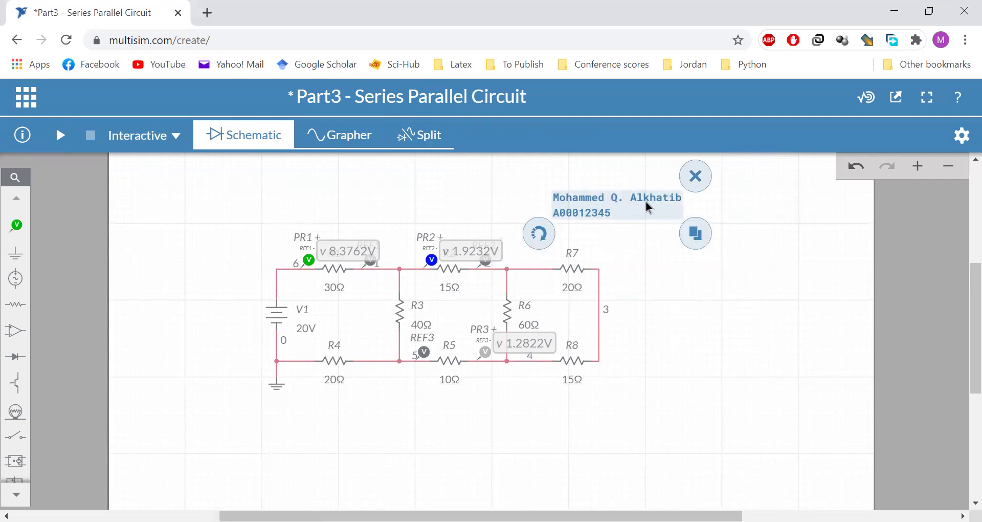
{"action": "left_click", "coordinate": [755, 355]}
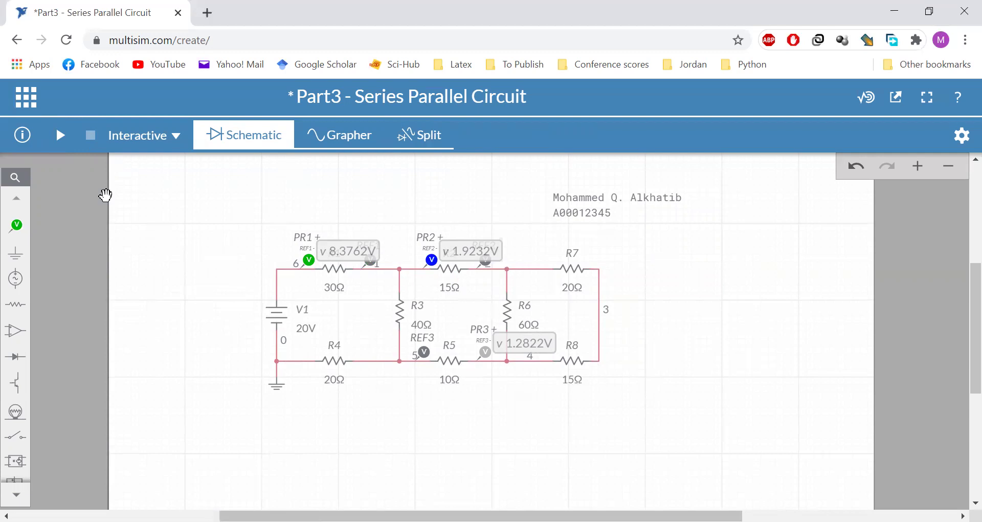
Save 'Part3 - Series Parallel Circuit' with Public visibility
{"action": "left_click", "coordinate": [26, 97]}
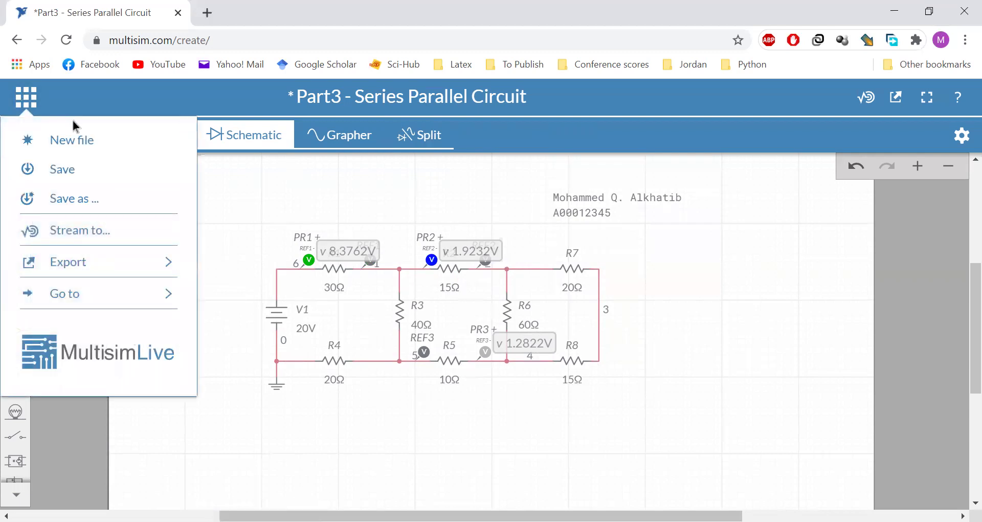
{"action": "left_click", "coordinate": [74, 169]}
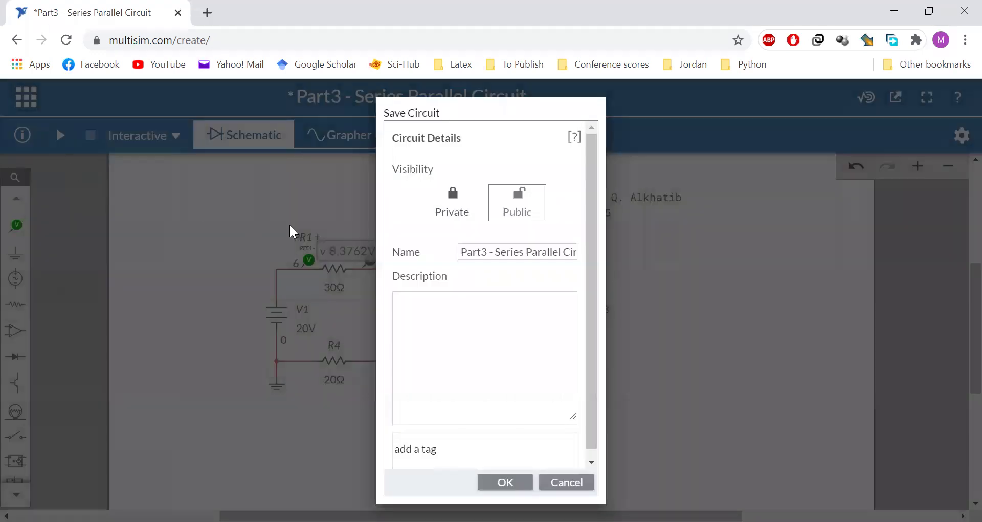
{"action": "left_click", "coordinate": [513, 211]}
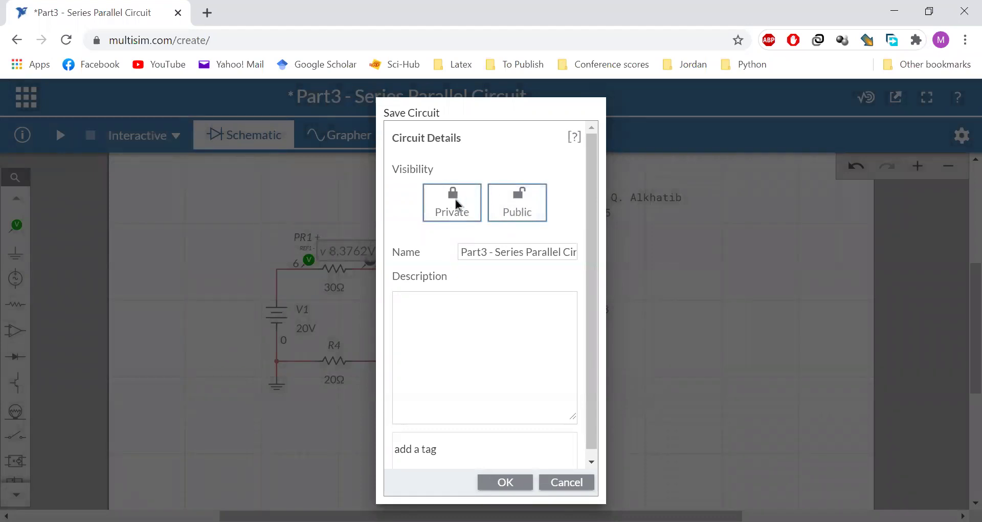
{"action": "left_click", "coordinate": [518, 206]}
{"action": "left_click", "coordinate": [487, 381]}
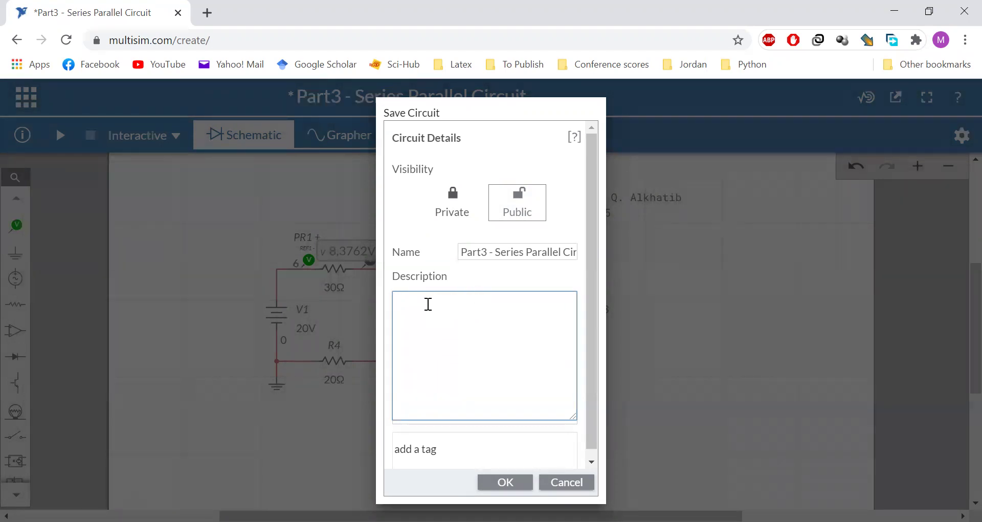
{"action": "left_click", "coordinate": [500, 481]}
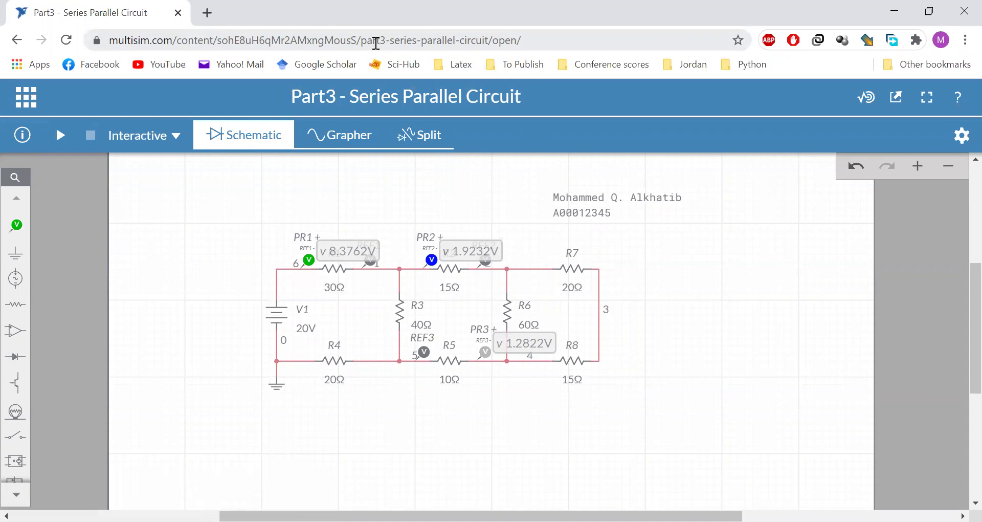
Select the saved circuit's URL in the browser address bar, then click back on the canvas
{"action": "left_click", "coordinate": [421, 40]}
{"action": "left_click", "coordinate": [487, 40]}
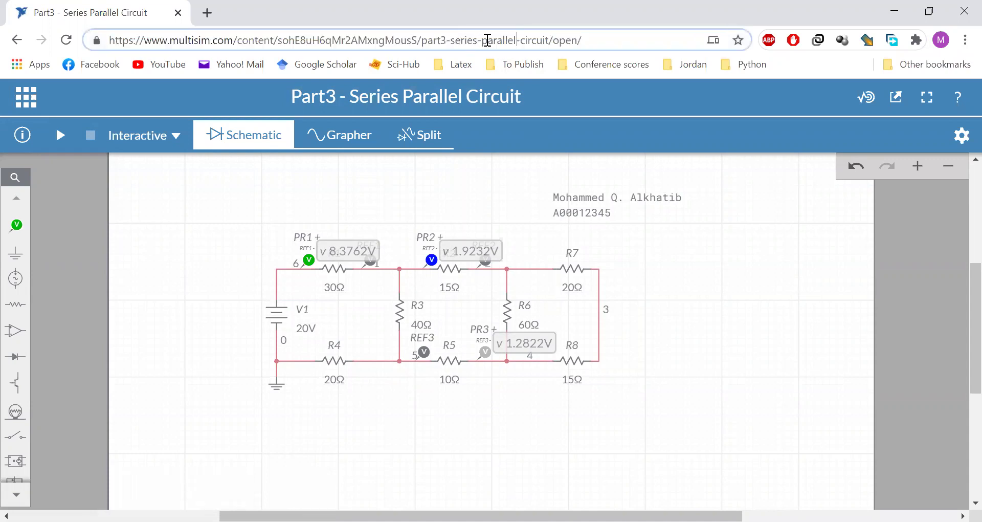
{"action": "left_click_drag", "start_coordinate": [550, 40], "coordinate": [124, 51]}
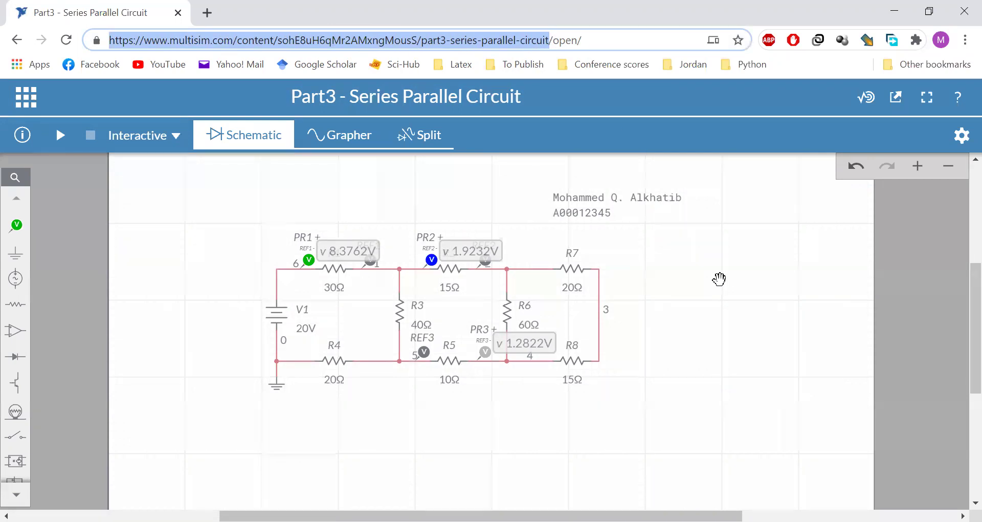
{"action": "left_click", "coordinate": [719, 279]}
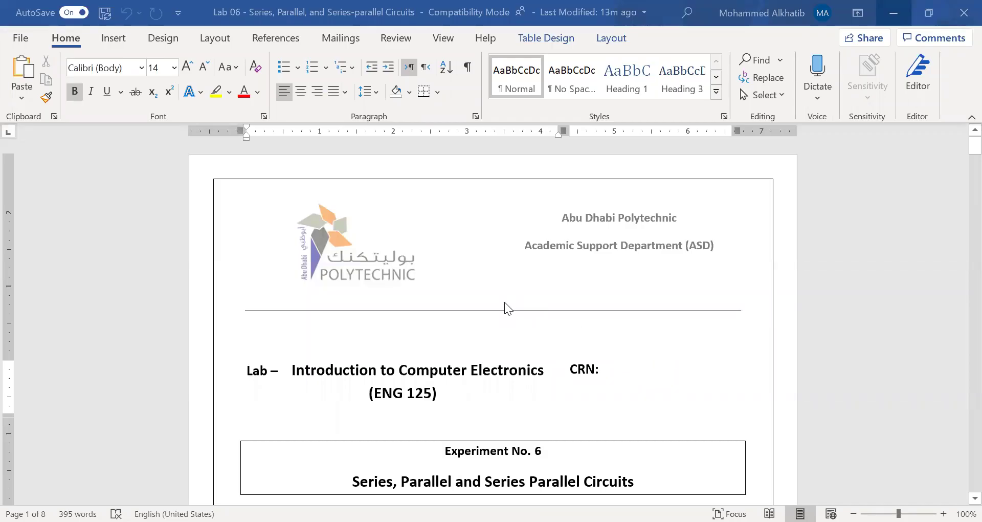
Look over the handout's CRN and student name fields and the first Introduction bullets
{"action": "scroll", "coordinate": [507, 310], "scroll_direction": "down", "scroll_amount": 3}
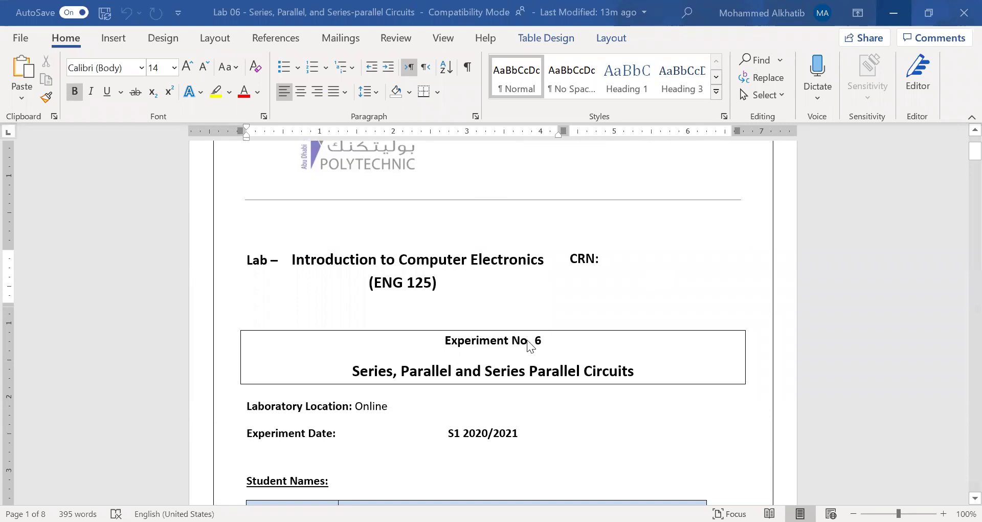
{"action": "scroll", "coordinate": [512, 373], "scroll_direction": "down", "scroll_amount": 2}
{"action": "scroll", "coordinate": [523, 357], "scroll_direction": "up", "scroll_amount": 4}
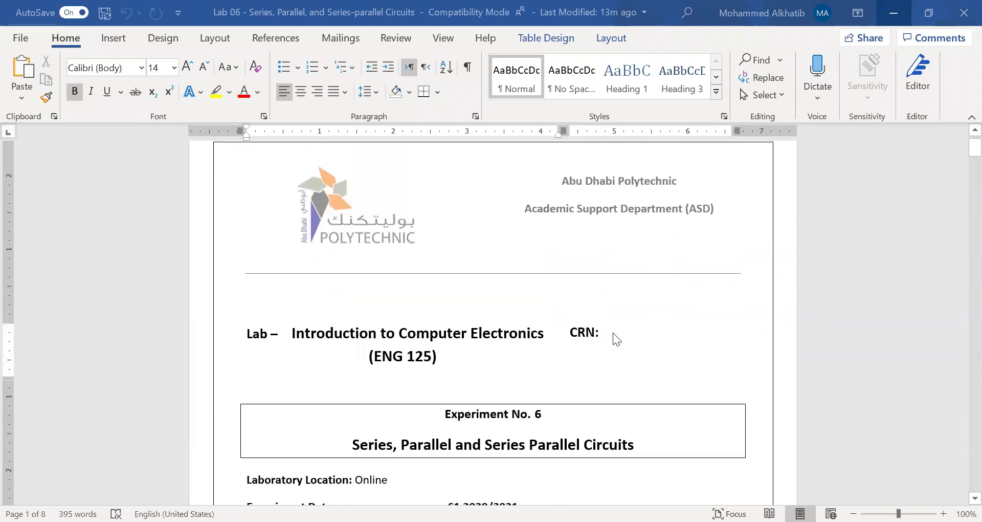
{"action": "left_click", "coordinate": [613, 340]}
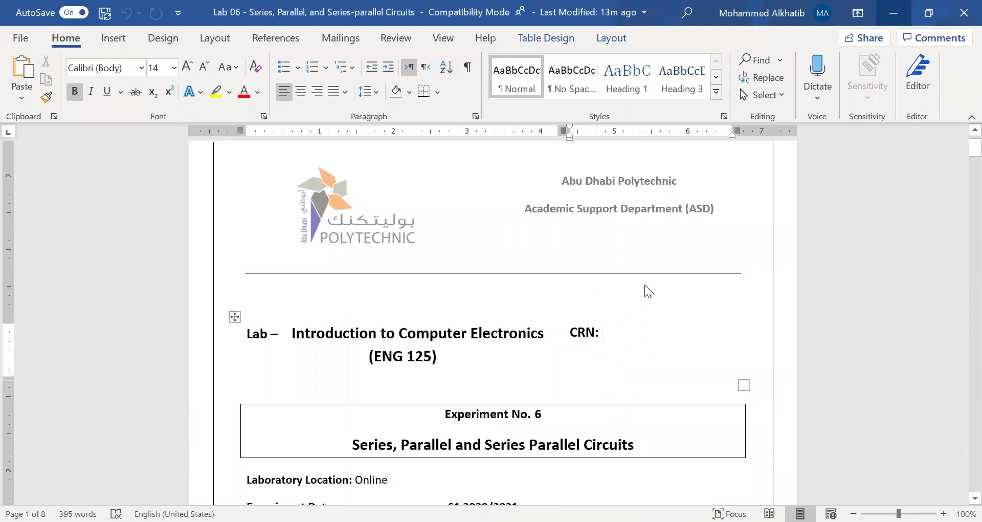
{"action": "scroll", "coordinate": [450, 376], "scroll_direction": "down", "scroll_amount": 5}
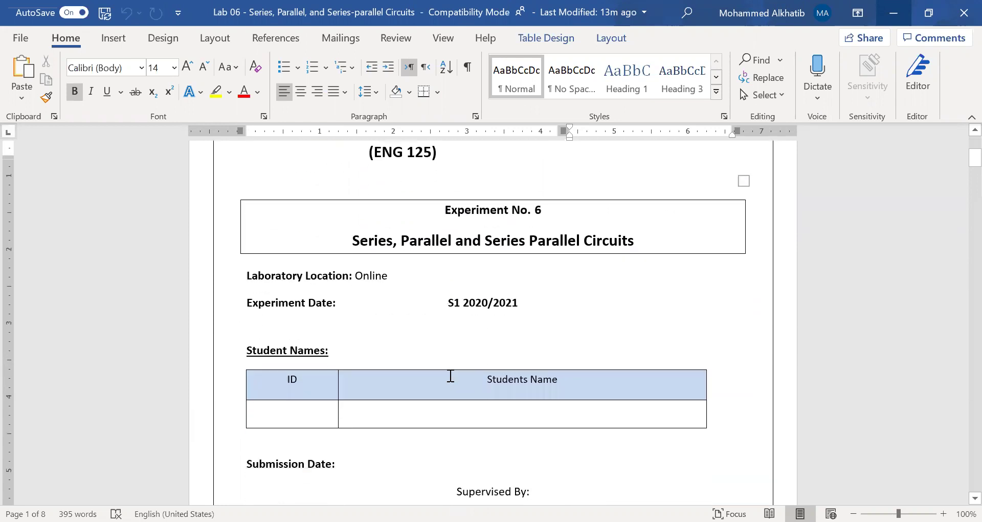
{"action": "left_click", "coordinate": [404, 391]}
{"action": "scroll", "coordinate": [443, 439], "scroll_direction": "down", "scroll_amount": 15}
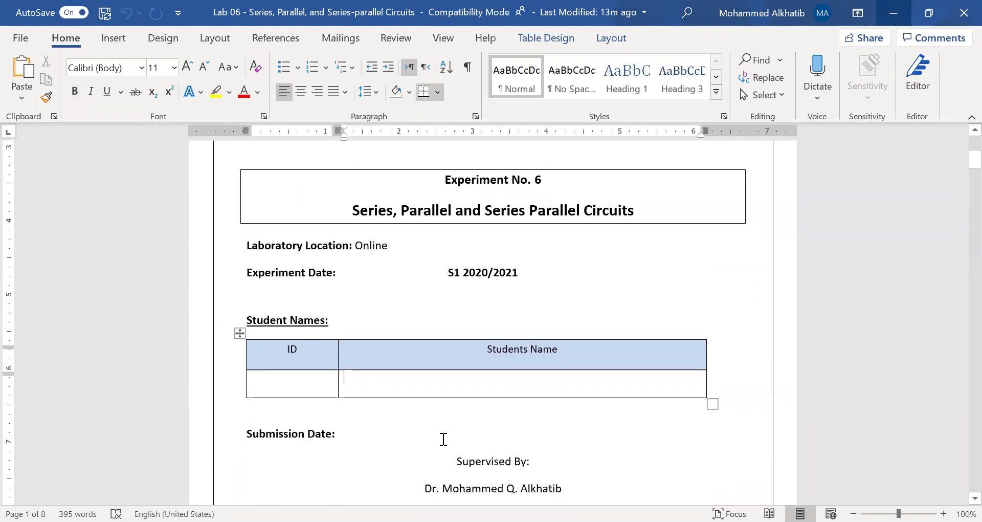
{"action": "scroll", "coordinate": [443, 439], "scroll_direction": "down", "scroll_amount": 1}
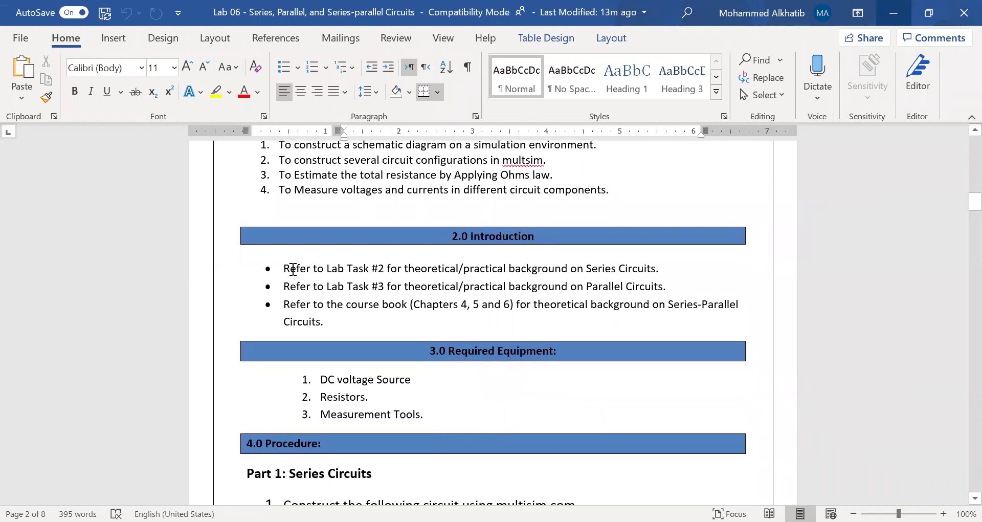
{"action": "left_click_drag", "start_coordinate": [286, 268], "coordinate": [667, 285]}
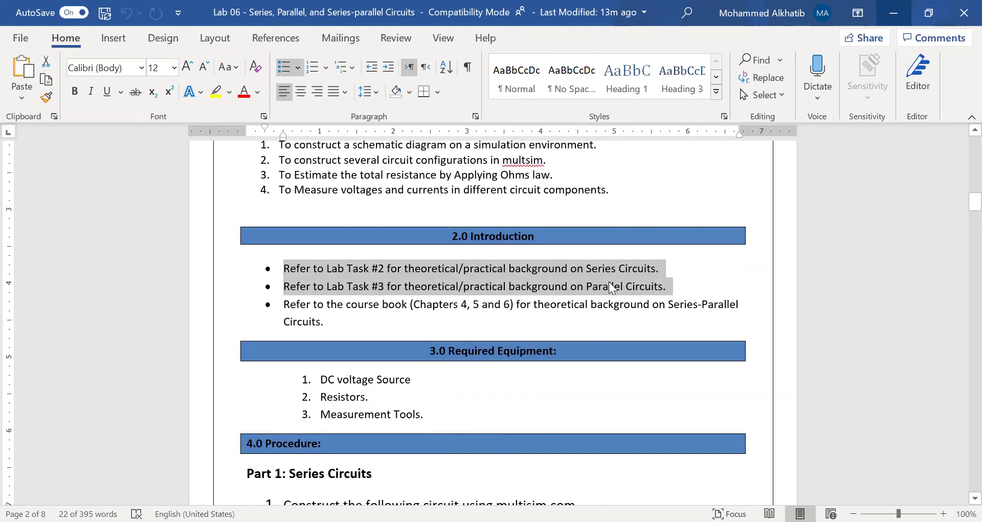
{"action": "scroll", "coordinate": [474, 404], "scroll_direction": "down", "scroll_amount": 3}
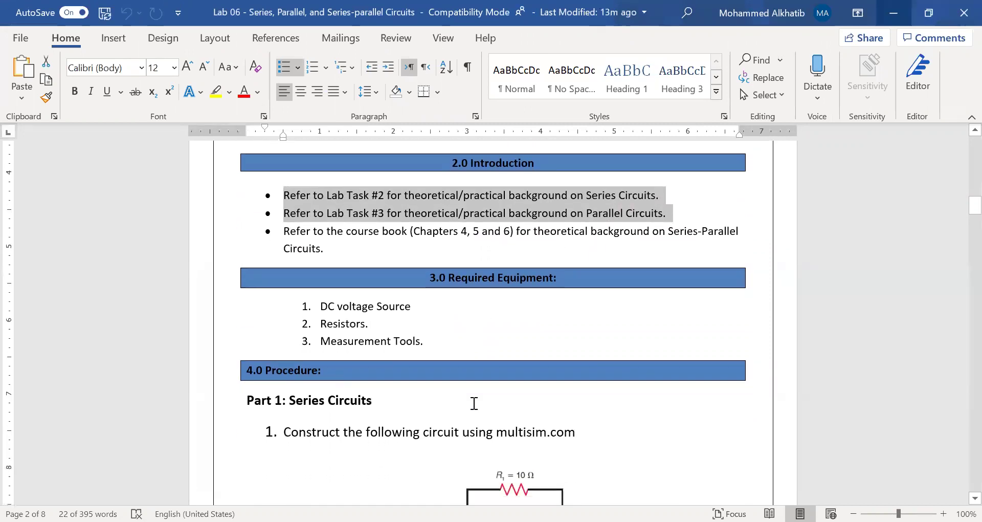
{"action": "scroll", "coordinate": [471, 406], "scroll_direction": "down", "scroll_amount": 1}
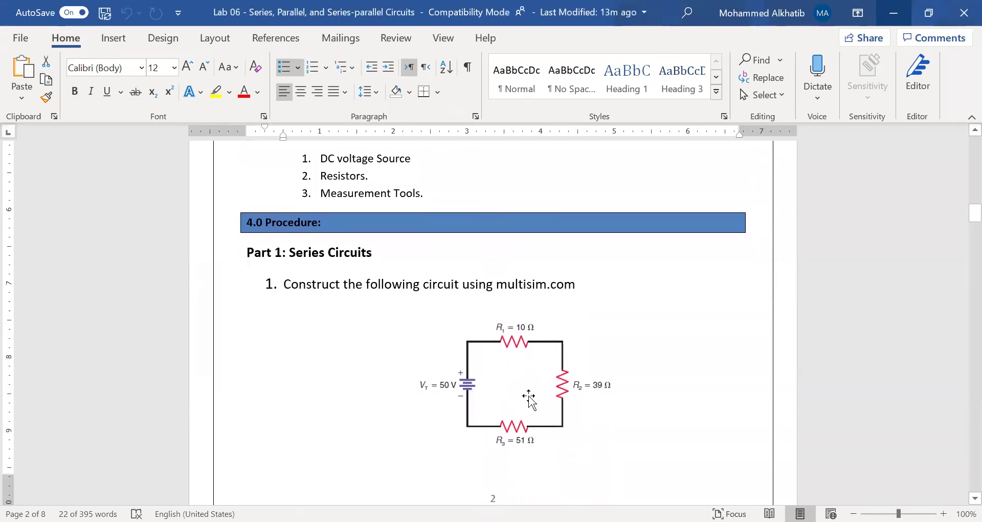
Examine the Part 1 series circuit diagram
{"action": "left_click", "coordinate": [447, 359]}
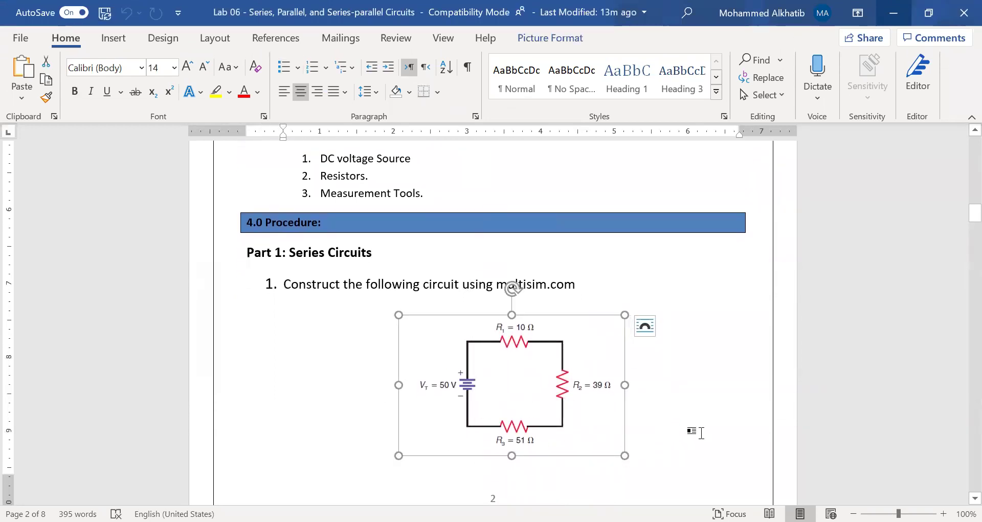
{"action": "left_click", "coordinate": [700, 432]}
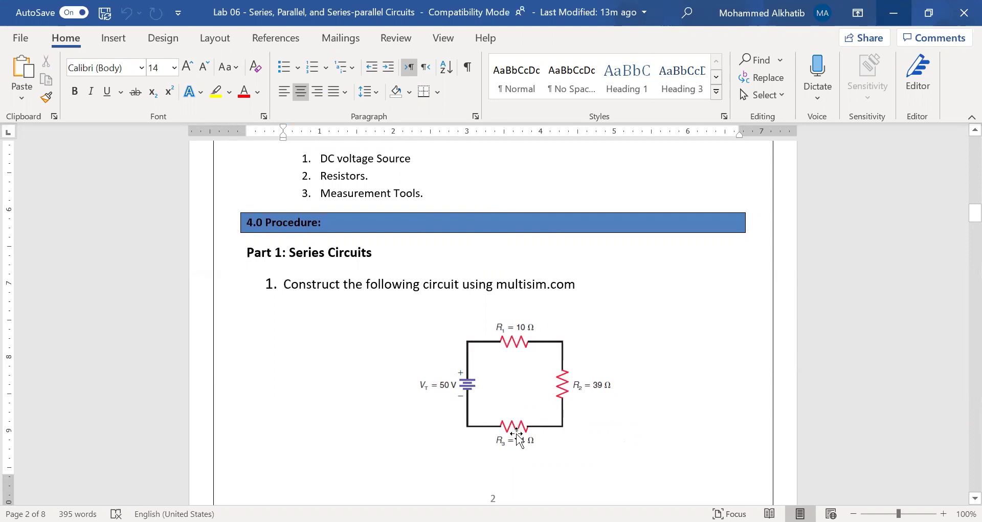
{"action": "scroll", "coordinate": [385, 399], "scroll_direction": "down", "scroll_amount": 5}
{"action": "scroll", "coordinate": [387, 398], "scroll_direction": "down", "scroll_amount": 5}
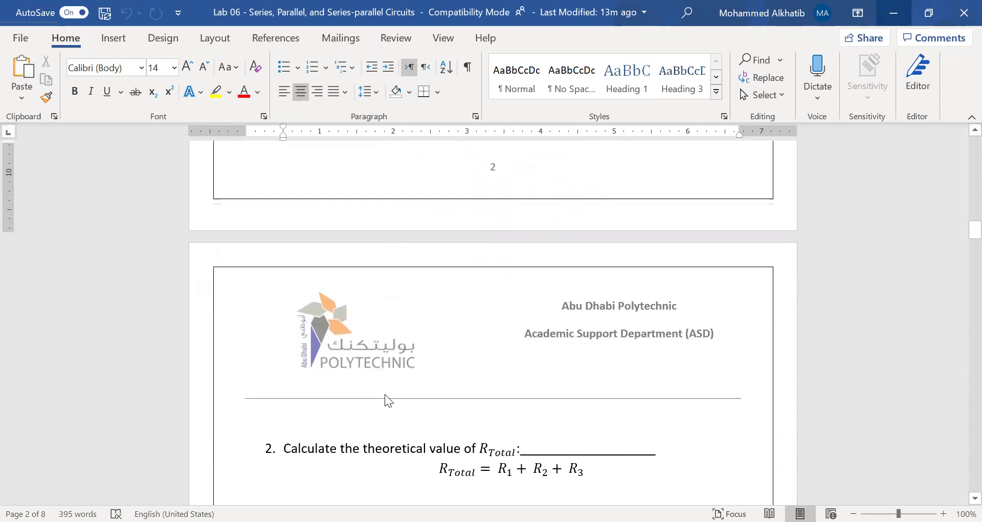
{"action": "scroll", "coordinate": [386, 394], "scroll_direction": "up", "scroll_amount": 7}
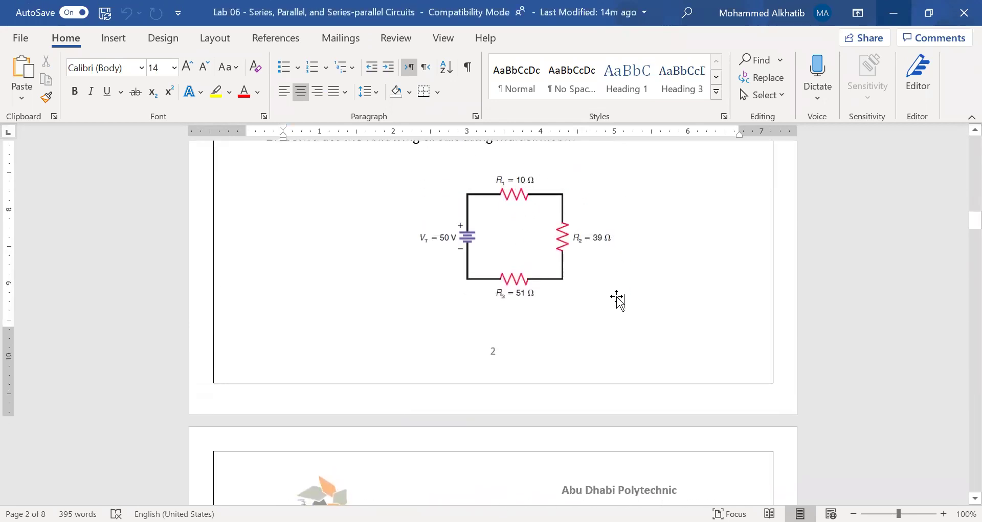
{"action": "scroll", "coordinate": [595, 365], "scroll_direction": "down", "scroll_amount": 4}
{"action": "scroll", "coordinate": [594, 365], "scroll_direction": "down", "scroll_amount": 2}
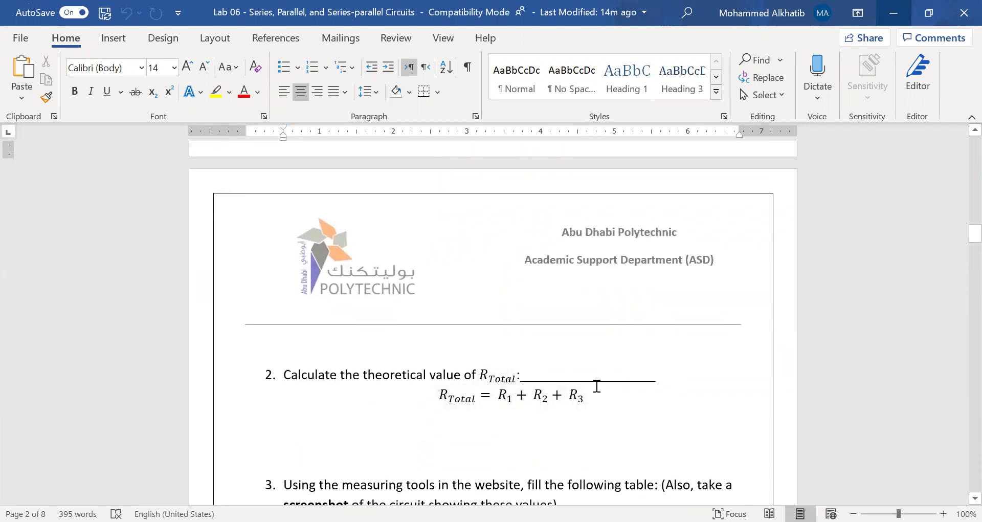
{"action": "scroll", "coordinate": [432, 397], "scroll_direction": "down", "scroll_amount": 4}
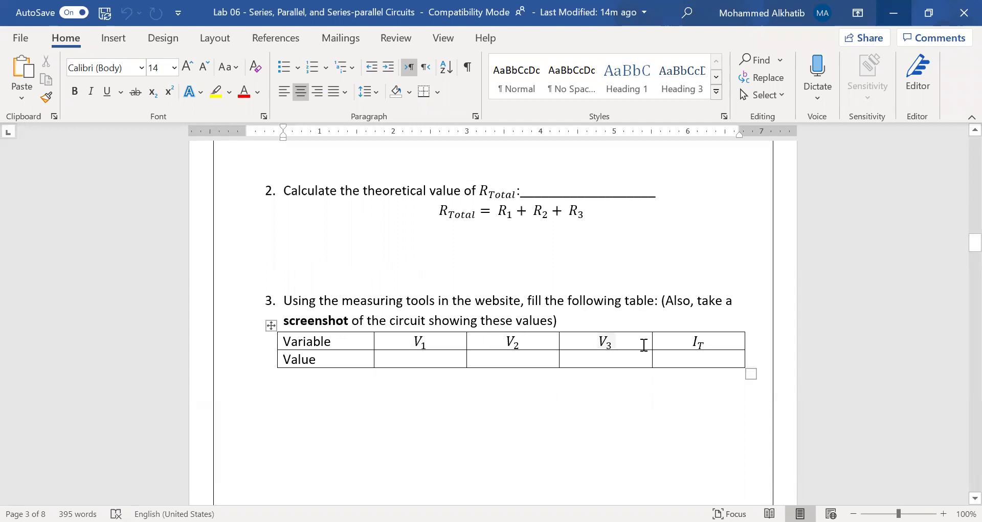
Inspect the V1, V2 and V3 heading equations in the Part 1 table
{"action": "left_click", "coordinate": [434, 343]}
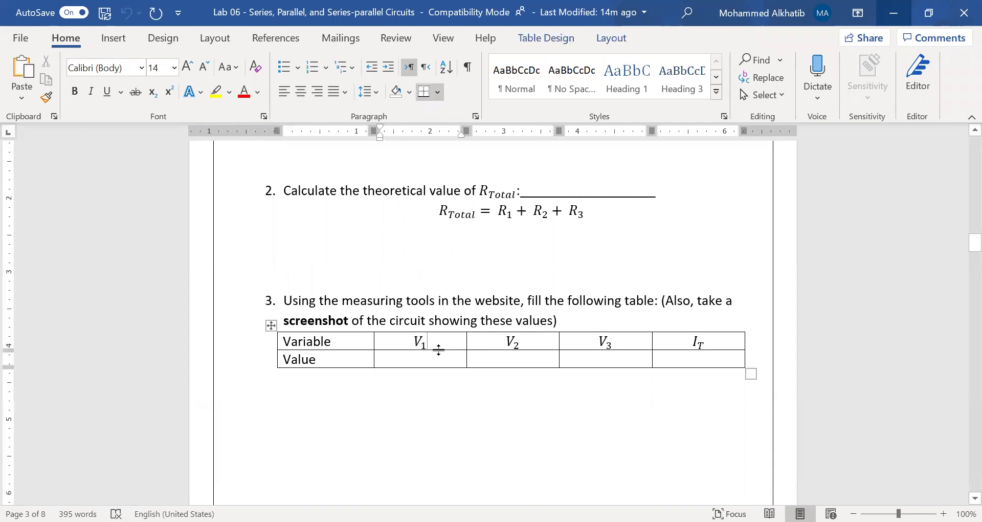
{"action": "left_click", "coordinate": [509, 341]}
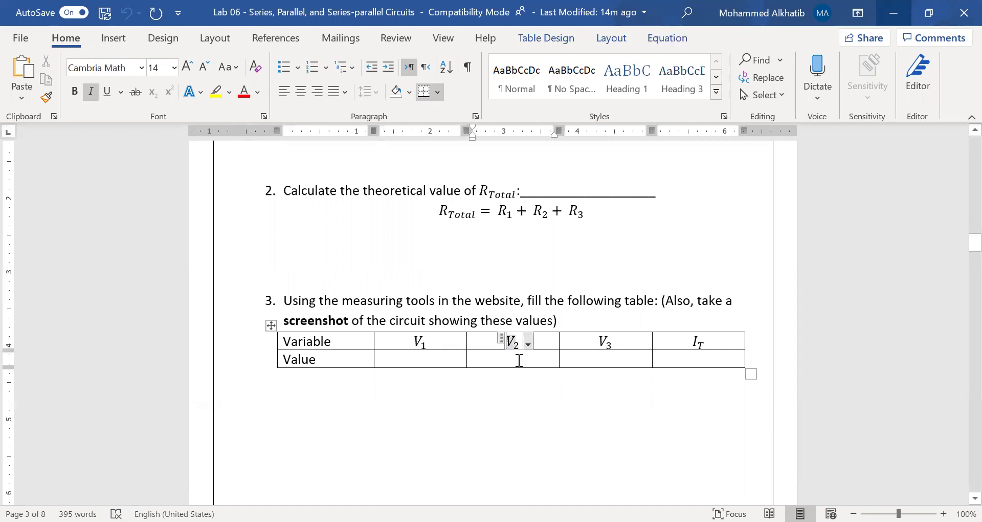
{"action": "left_click", "coordinate": [597, 348]}
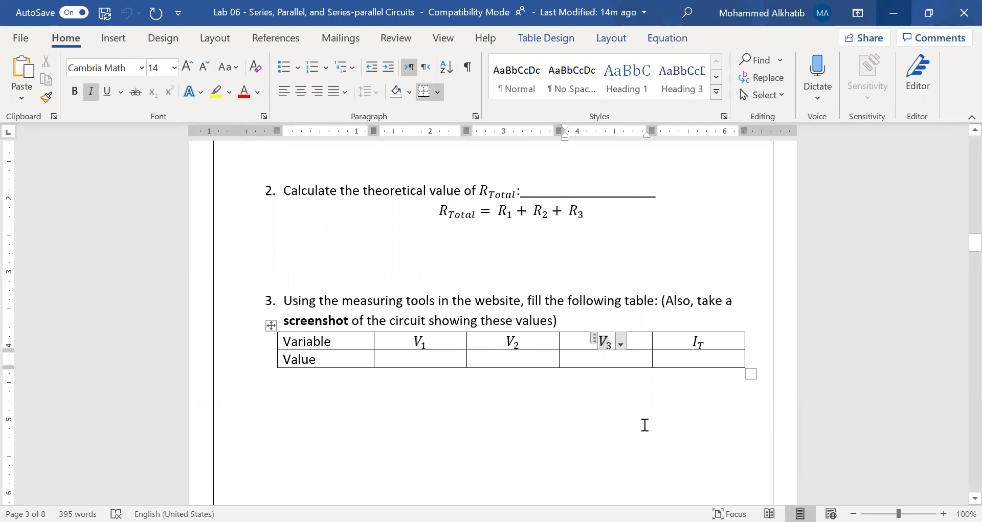
{"action": "left_click", "coordinate": [645, 425]}
Read through Part 1's middle questions, briefly selecting a line of text
{"action": "scroll", "coordinate": [370, 382], "scroll_direction": "up", "scroll_amount": 10}
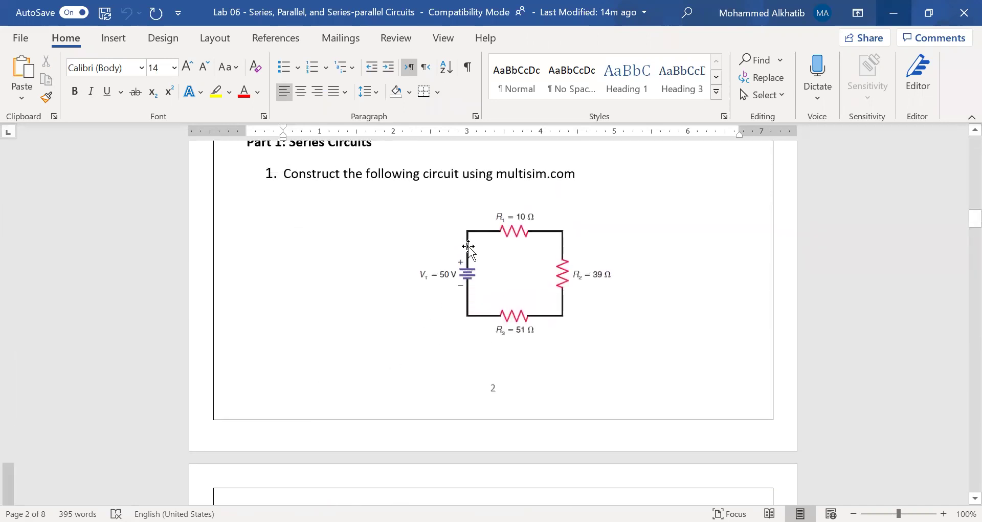
{"action": "scroll", "coordinate": [441, 367], "scroll_direction": "down", "scroll_amount": 10}
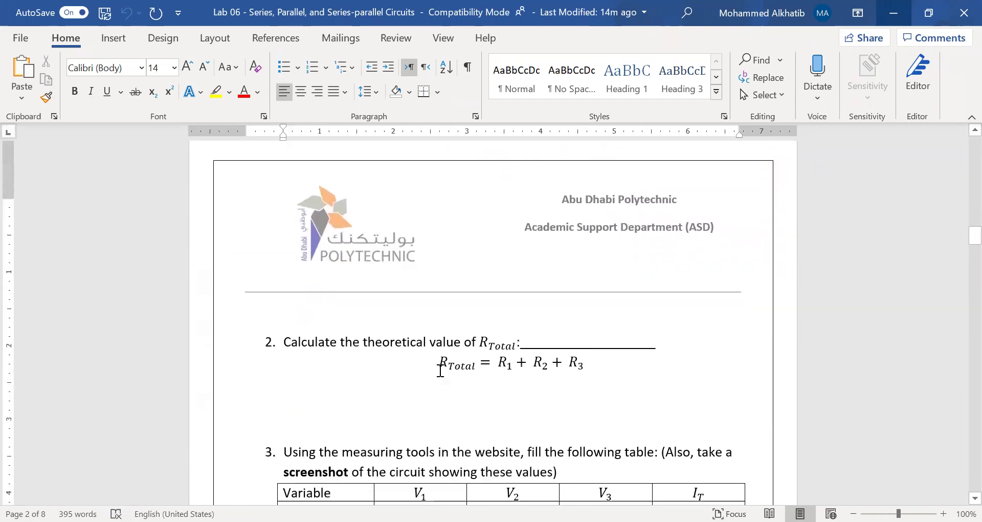
{"action": "scroll", "coordinate": [441, 371], "scroll_direction": "down", "scroll_amount": 2}
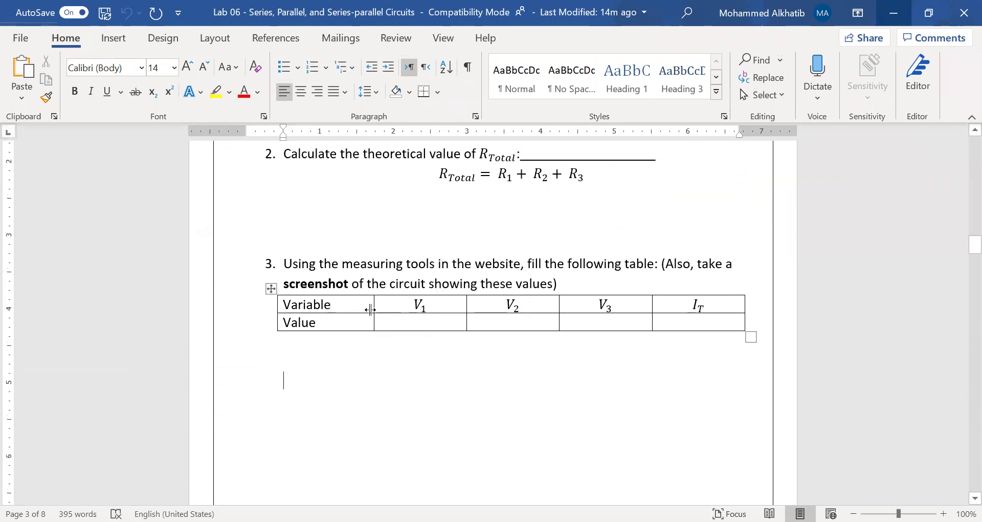
{"action": "scroll", "coordinate": [485, 373], "scroll_direction": "down", "scroll_amount": 5}
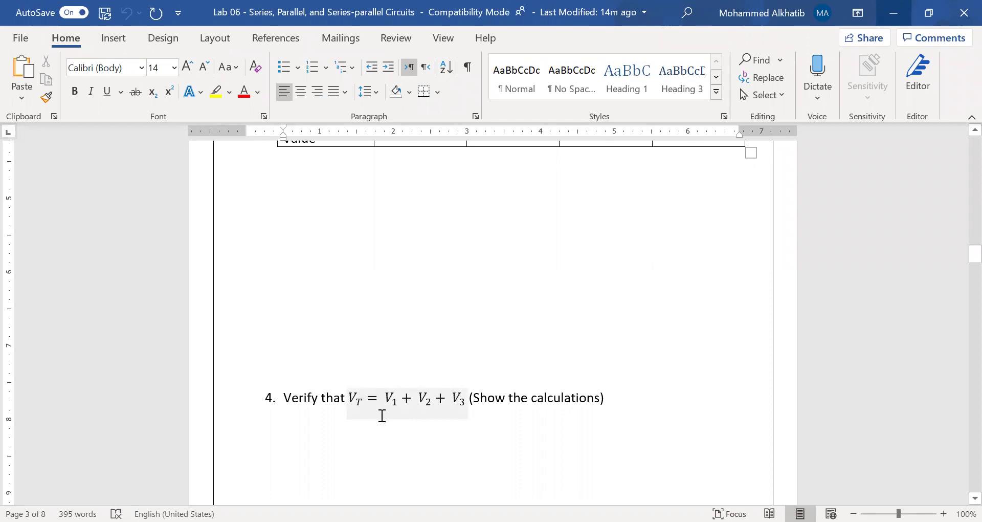
{"action": "scroll", "coordinate": [382, 416], "scroll_direction": "up", "scroll_amount": 14}
{"action": "scroll", "coordinate": [383, 423], "scroll_direction": "up", "scroll_amount": 3}
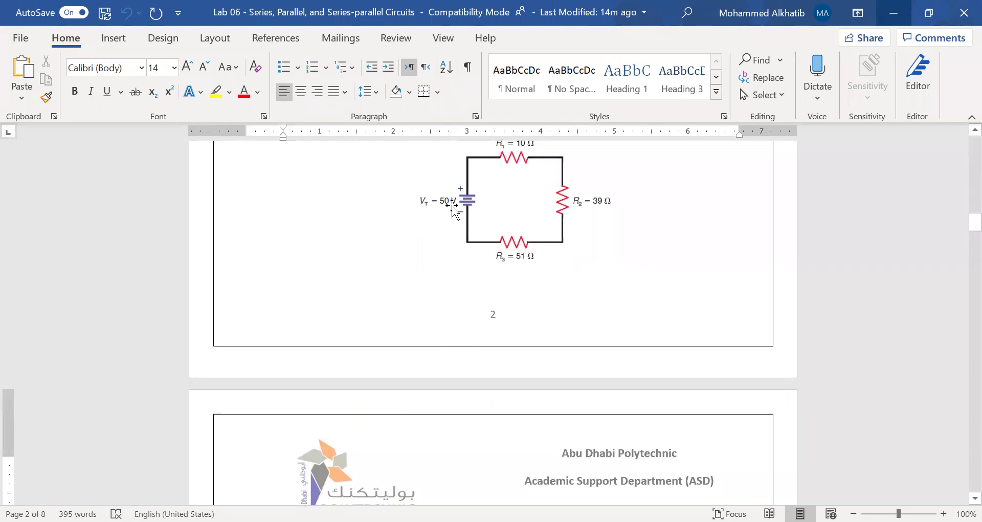
{"action": "scroll", "coordinate": [506, 457], "scroll_direction": "down", "scroll_amount": 10}
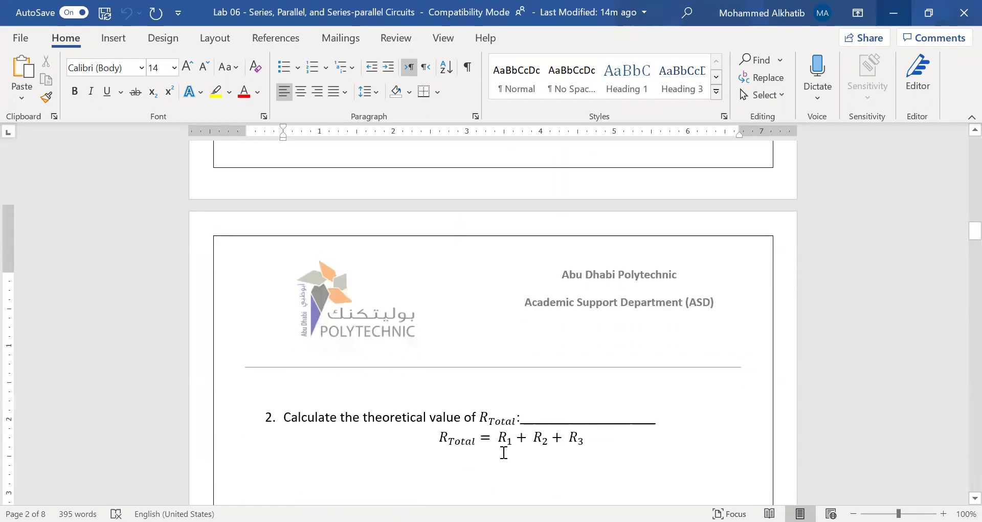
{"action": "scroll", "coordinate": [504, 452], "scroll_direction": "down", "scroll_amount": 3}
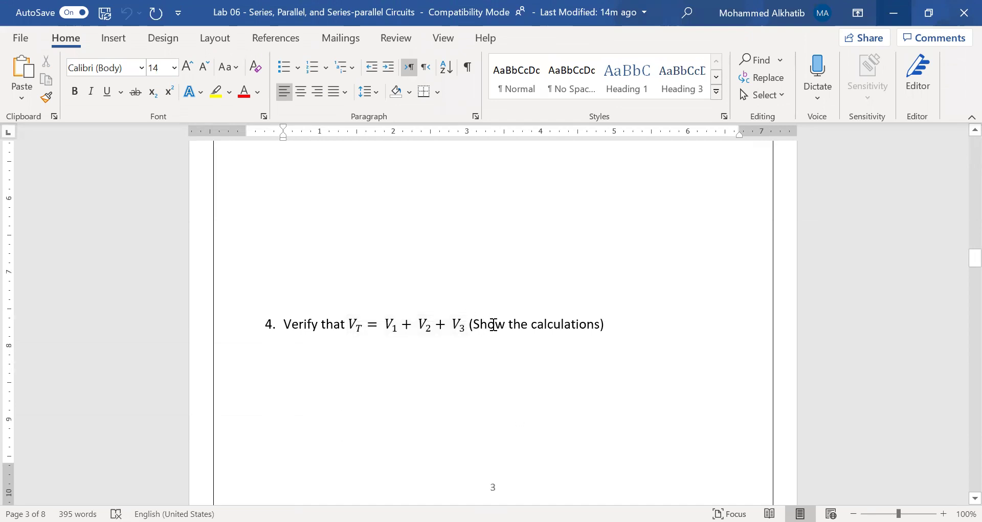
{"action": "scroll", "coordinate": [518, 419], "scroll_direction": "down", "scroll_amount": 1}
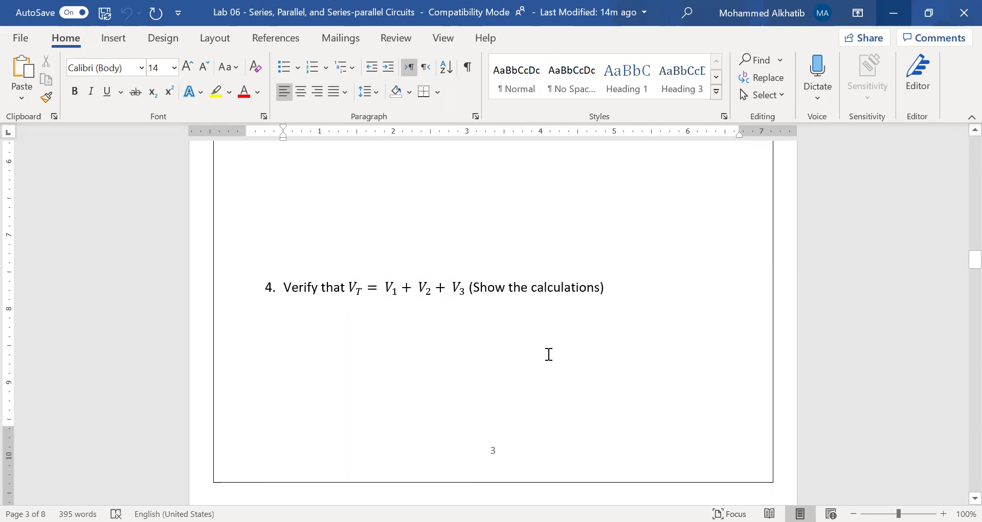
{"action": "scroll", "coordinate": [546, 338], "scroll_direction": "down", "scroll_amount": 2}
{"action": "left_click_drag", "start_coordinate": [470, 214], "coordinate": [609, 213]}
{"action": "scroll", "coordinate": [548, 329], "scroll_direction": "up", "scroll_amount": 9}
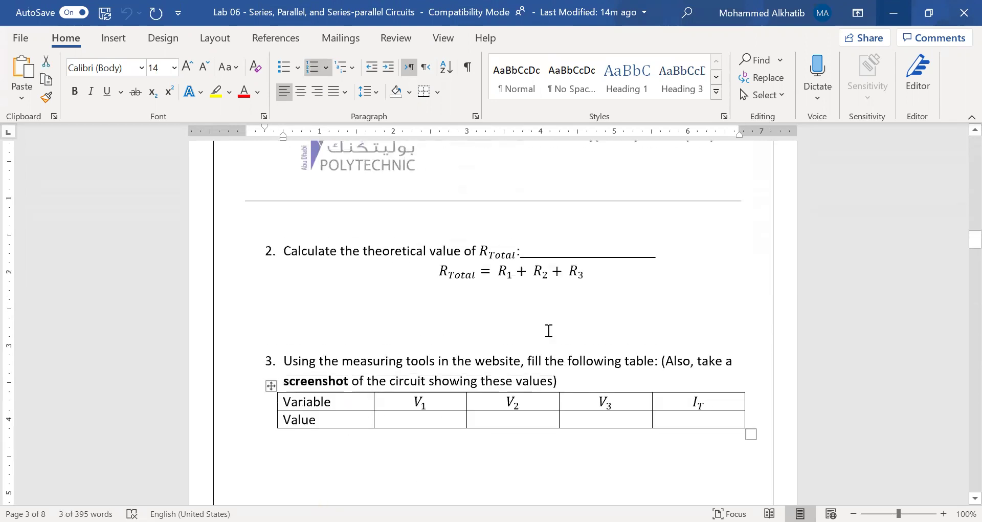
{"action": "scroll", "coordinate": [542, 482], "scroll_direction": "down", "scroll_amount": 10}
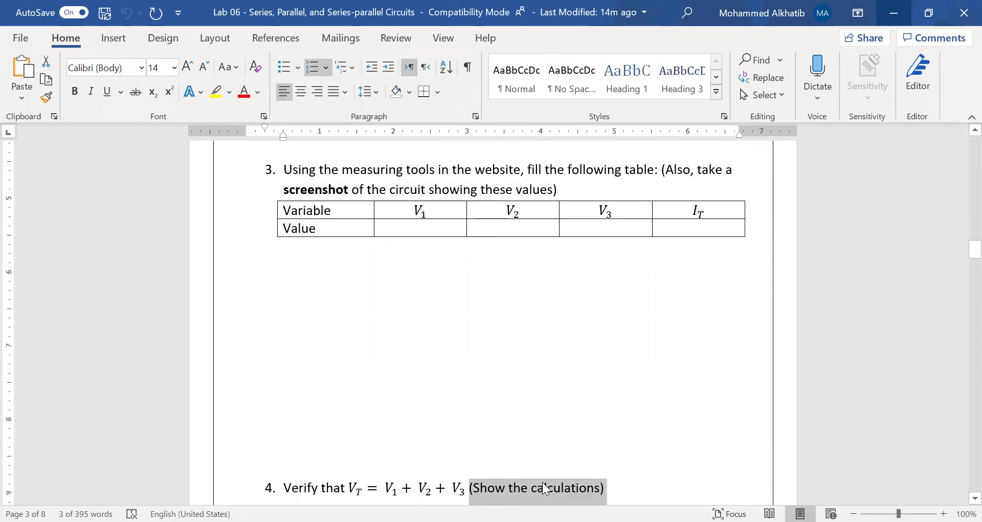
{"action": "scroll", "coordinate": [523, 429], "scroll_direction": "down", "scroll_amount": 2}
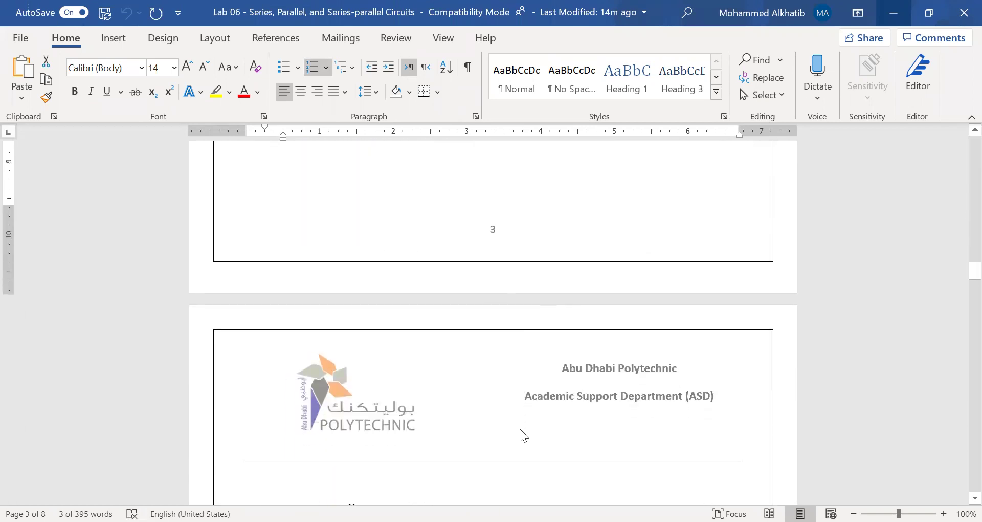
{"action": "scroll", "coordinate": [521, 430], "scroll_direction": "down", "scroll_amount": 3}
{"action": "left_click", "coordinate": [521, 431]}
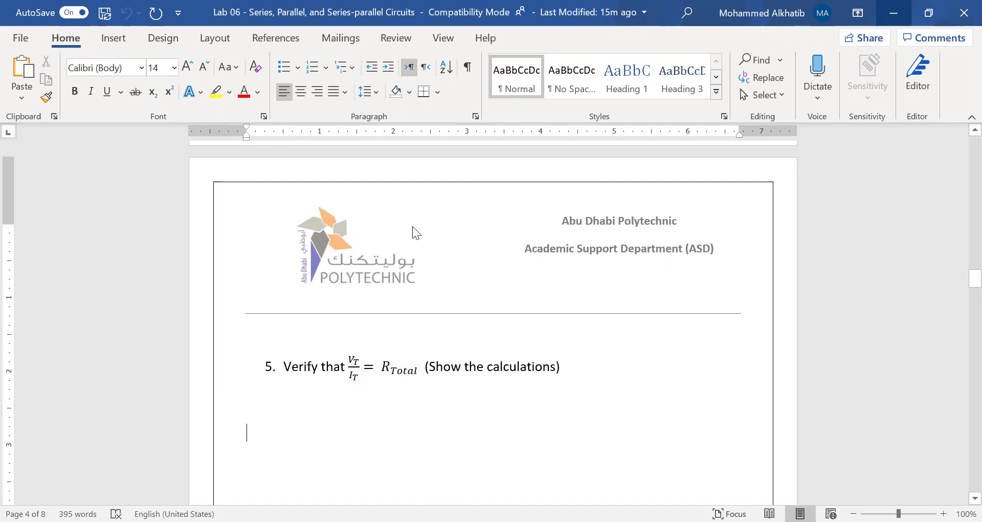
Reach Part 1 question 5, verifying VT/IT = RTotal, just before Part 2
{"action": "scroll", "coordinate": [437, 391], "scroll_direction": "up", "scroll_amount": 8}
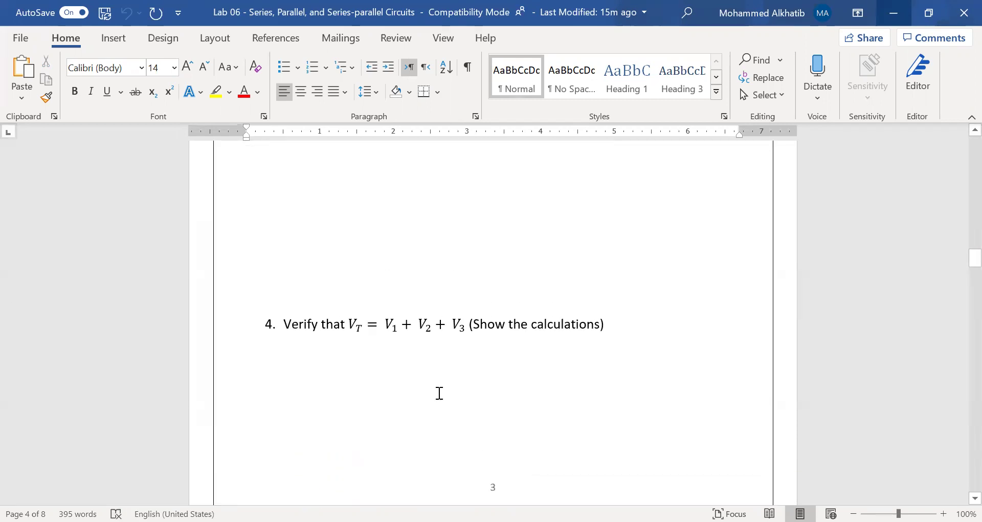
{"action": "scroll", "coordinate": [439, 393], "scroll_direction": "up", "scroll_amount": 3}
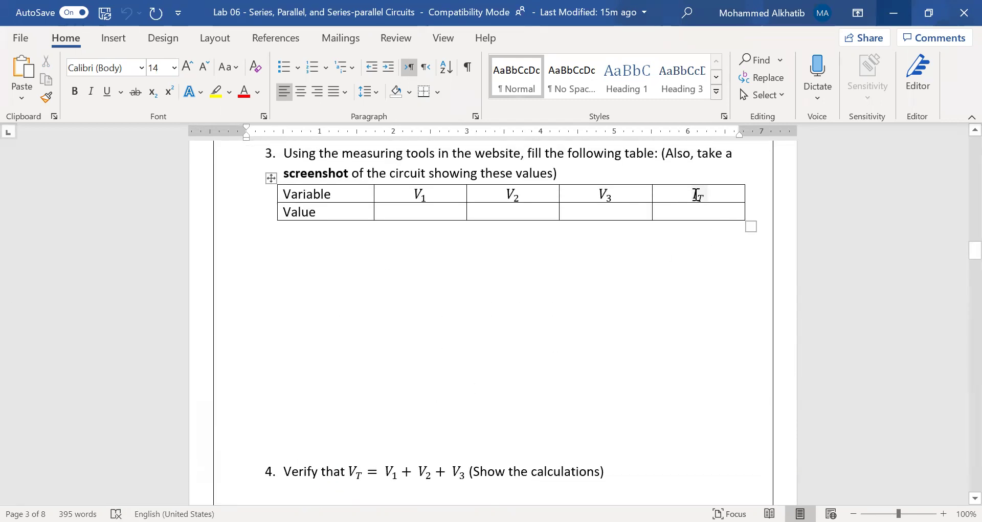
{"action": "scroll", "coordinate": [539, 417], "scroll_direction": "down", "scroll_amount": 9}
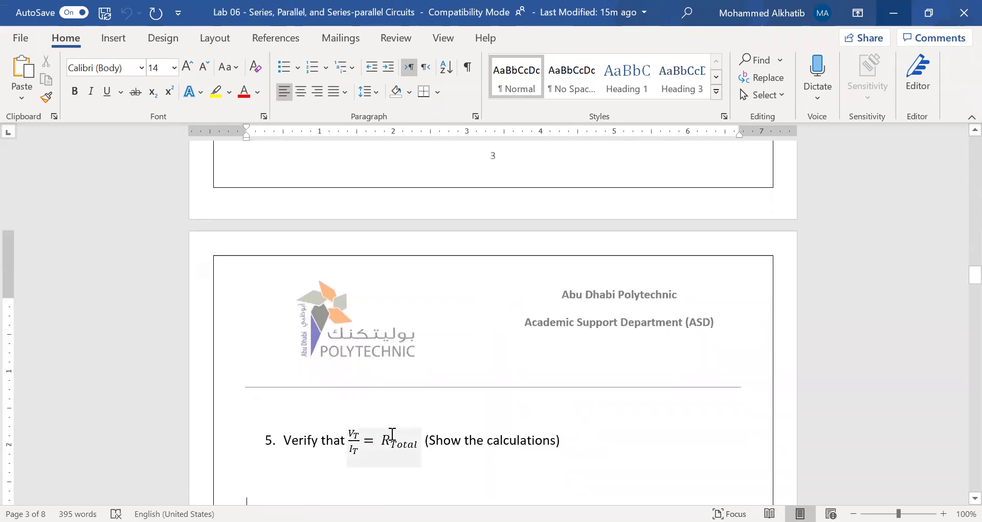
{"action": "scroll", "coordinate": [447, 432], "scroll_direction": "up", "scroll_amount": 15}
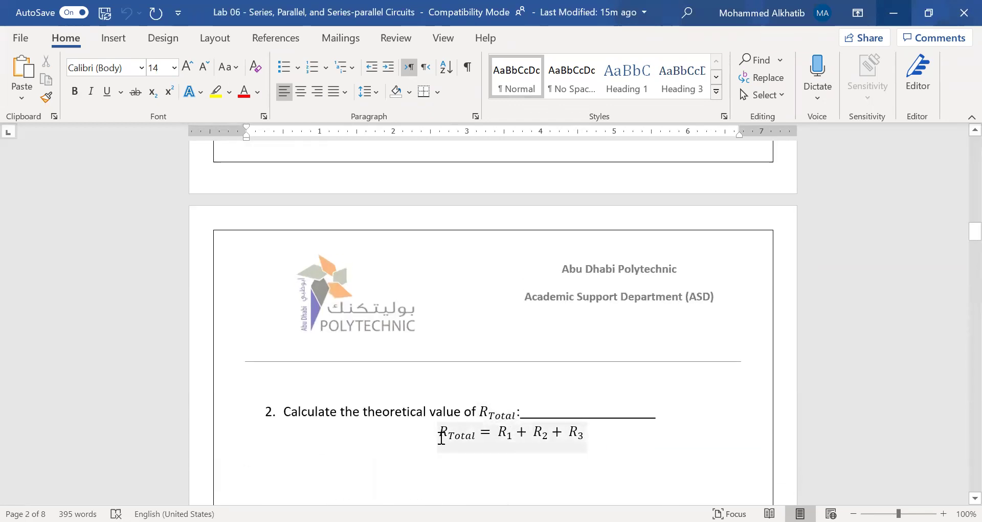
{"action": "scroll", "coordinate": [439, 439], "scroll_direction": "down", "scroll_amount": 8}
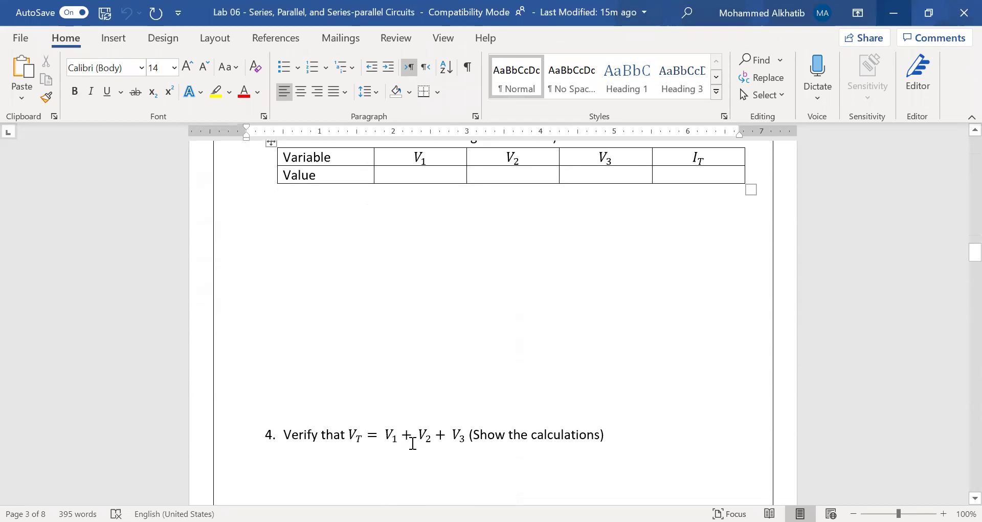
{"action": "scroll", "coordinate": [413, 443], "scroll_direction": "down", "scroll_amount": 3}
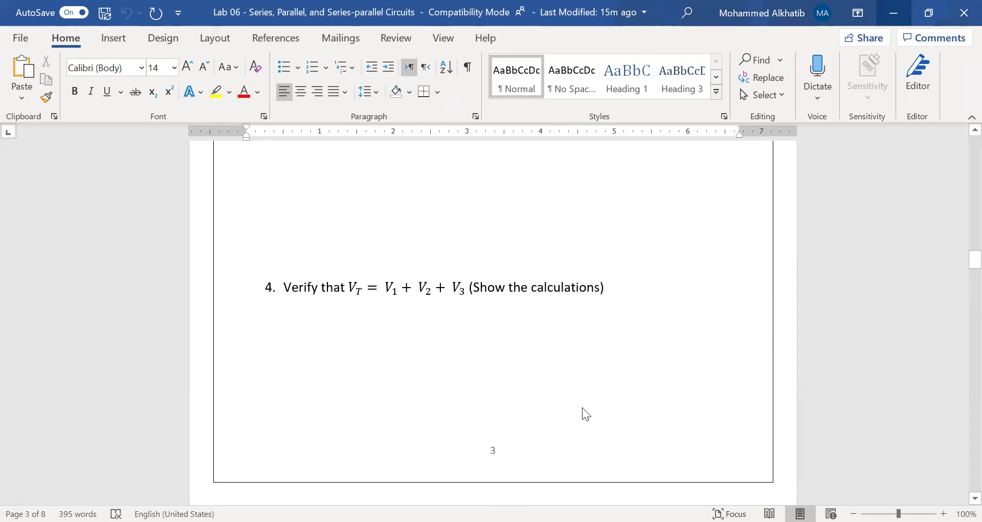
{"action": "scroll", "coordinate": [586, 414], "scroll_direction": "down", "scroll_amount": 10}
{"action": "scroll", "coordinate": [583, 409], "scroll_direction": "down", "scroll_amount": 2}
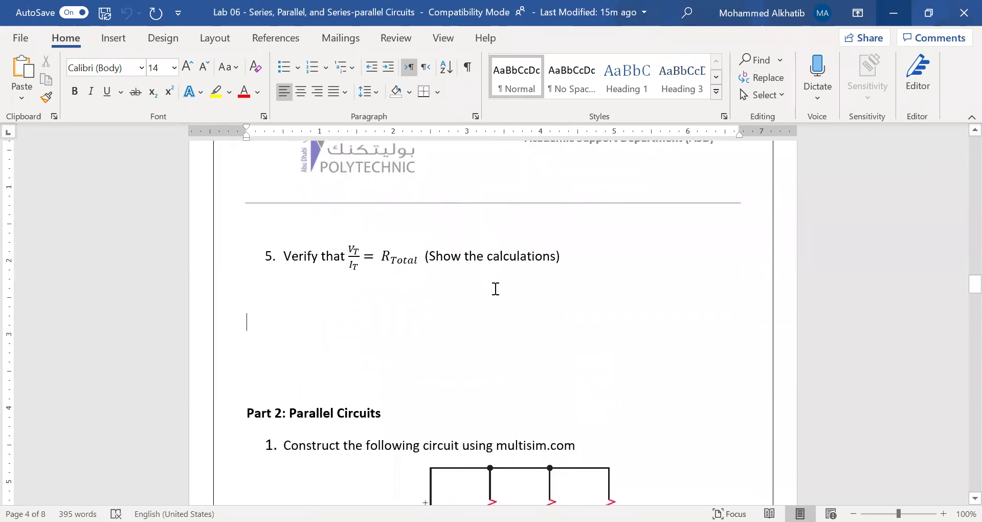
Read Part 2's parallel circuit and its R_Total calculation question
{"action": "scroll", "coordinate": [496, 289], "scroll_direction": "down", "scroll_amount": 4}
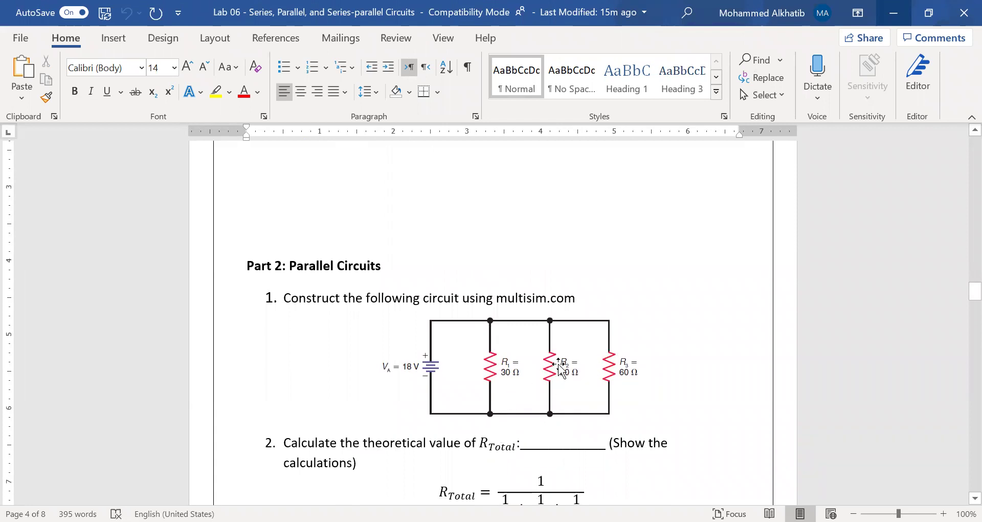
{"action": "scroll", "coordinate": [379, 330], "scroll_direction": "down", "scroll_amount": 3}
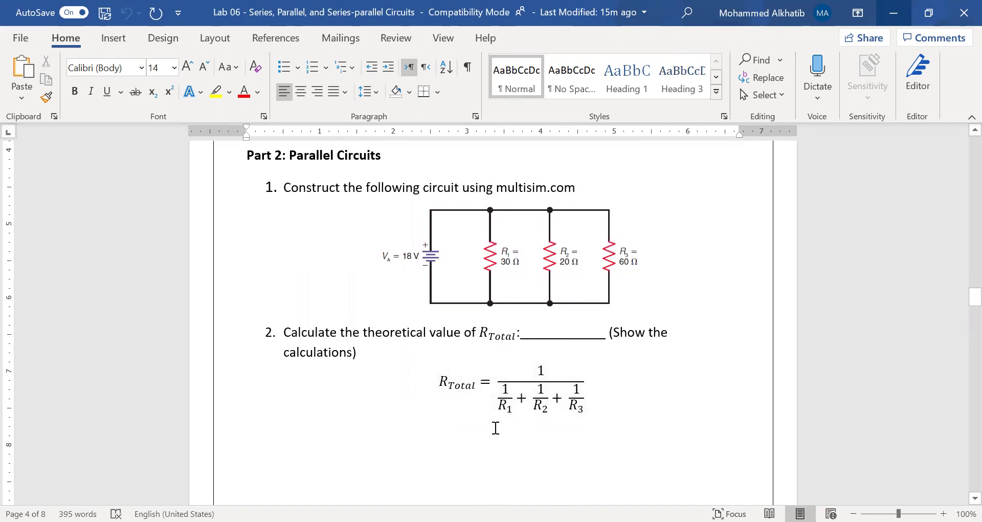
{"action": "scroll", "coordinate": [363, 444], "scroll_direction": "down", "scroll_amount": 10}
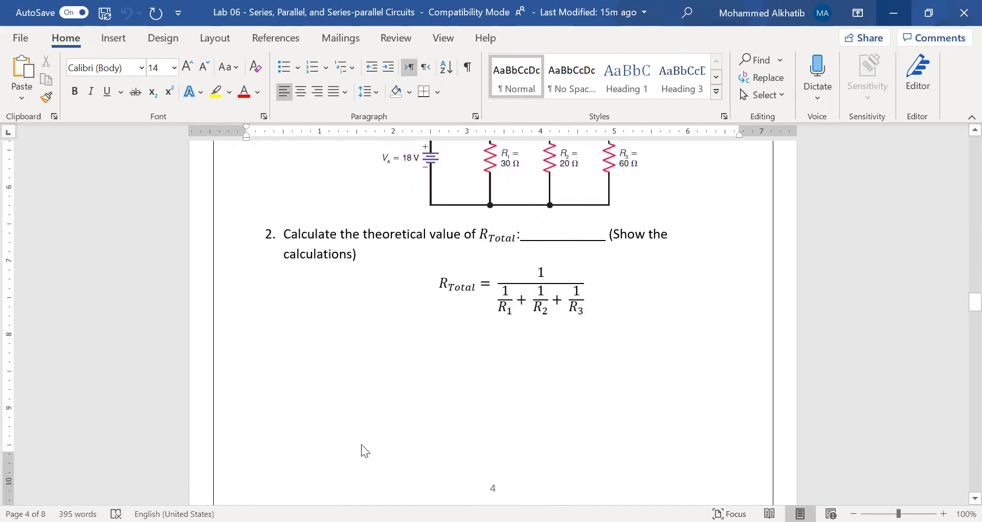
{"action": "scroll", "coordinate": [362, 442], "scroll_direction": "down", "scroll_amount": 1}
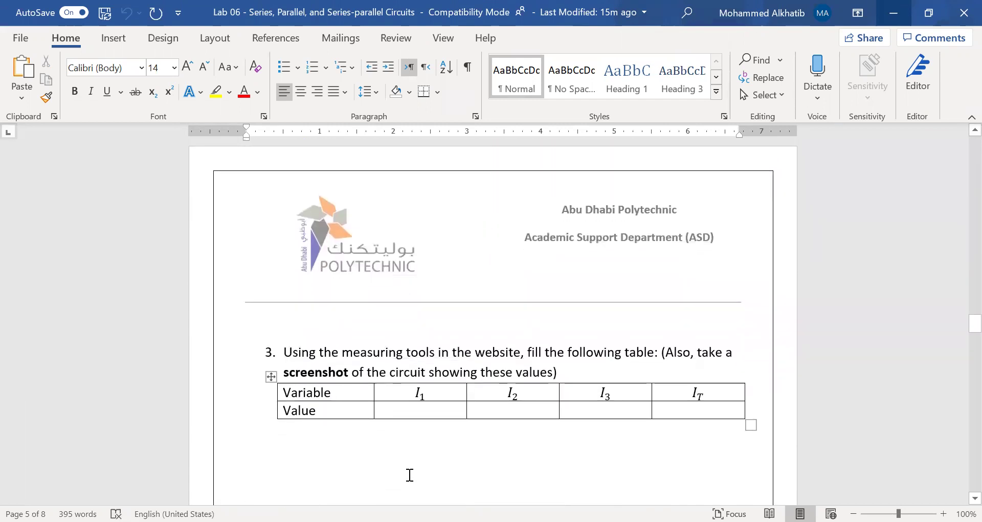
{"action": "scroll", "coordinate": [355, 440], "scroll_direction": "up", "scroll_amount": 10}
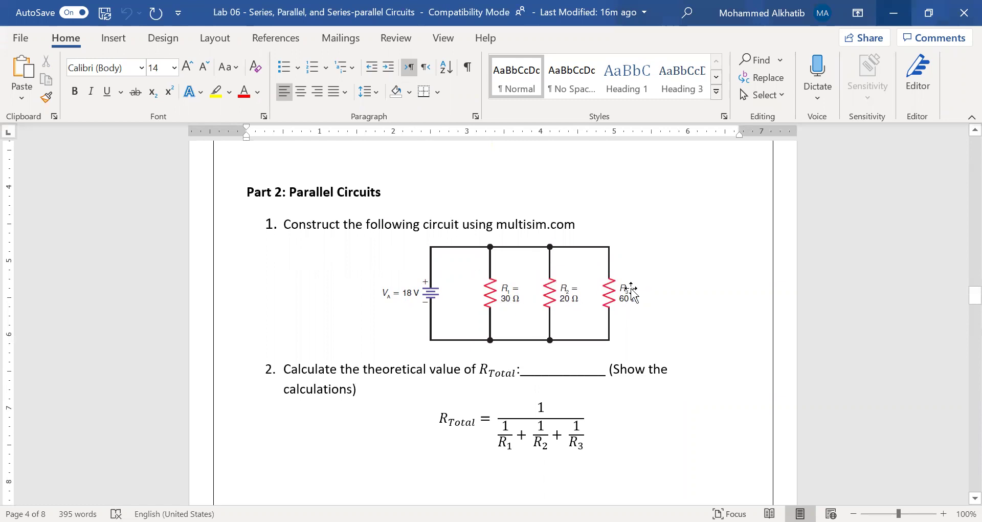
{"action": "scroll", "coordinate": [620, 402], "scroll_direction": "down", "scroll_amount": 10}
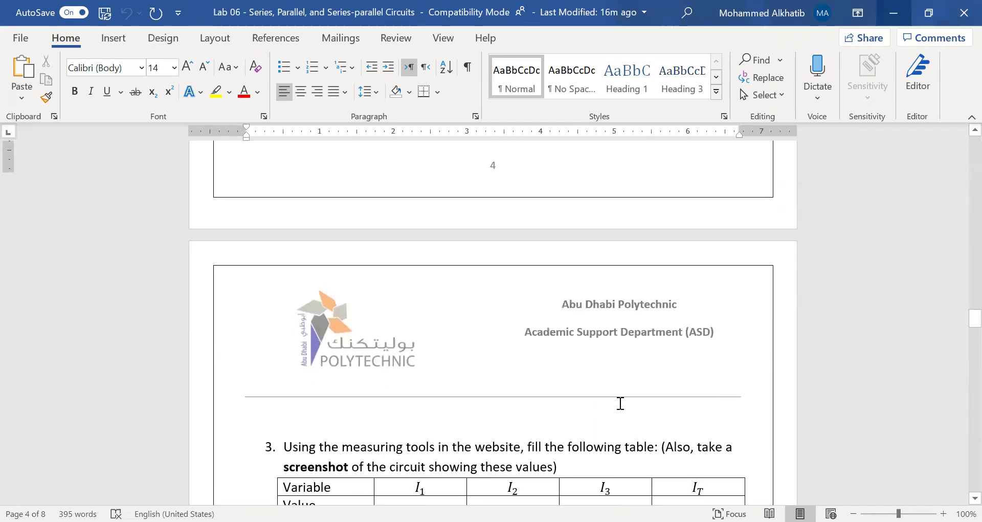
{"action": "scroll", "coordinate": [621, 403], "scroll_direction": "down", "scroll_amount": 3}
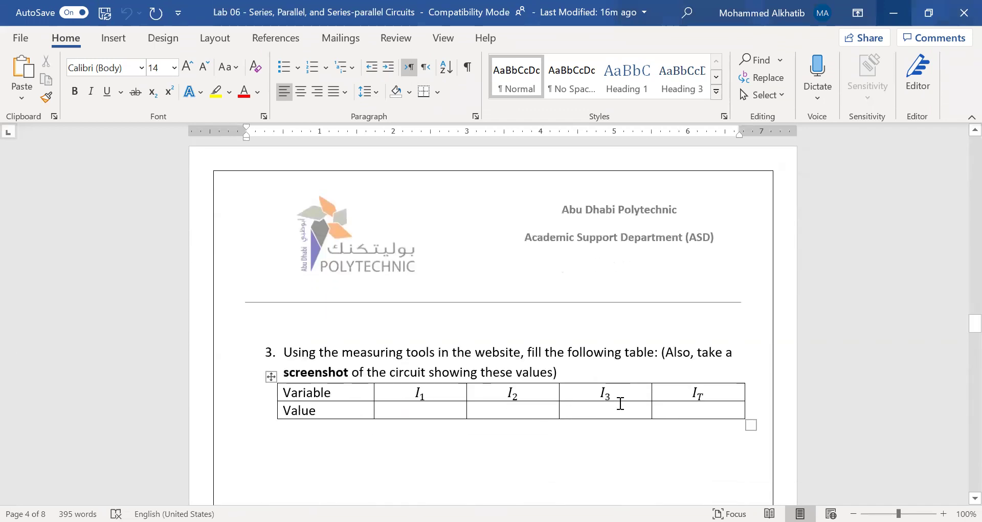
Check the IT, I1, I2 and I3 Value cells of the Part 2 current table
{"action": "left_click", "coordinate": [688, 409]}
{"action": "scroll", "coordinate": [448, 367], "scroll_direction": "up", "scroll_amount": 10}
{"action": "scroll", "coordinate": [449, 367], "scroll_direction": "up", "scroll_amount": 3}
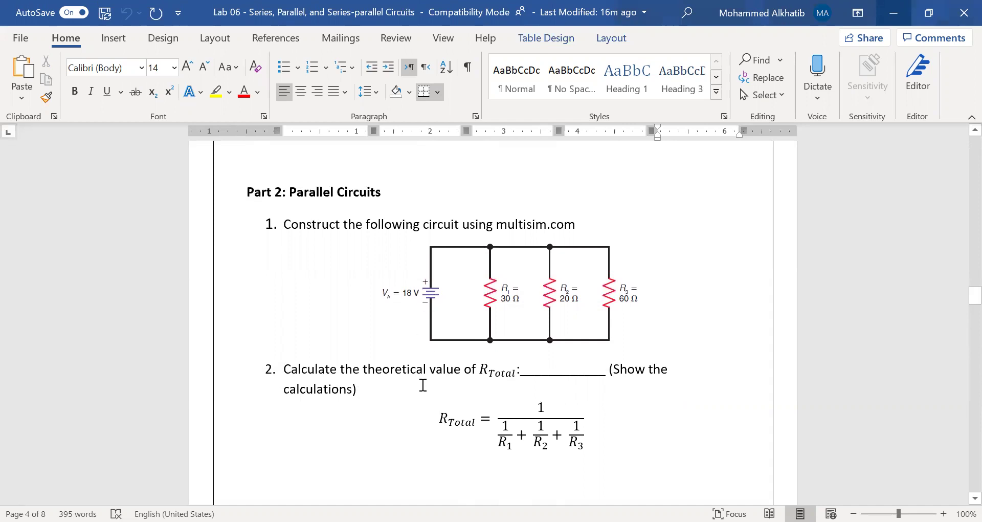
{"action": "scroll", "coordinate": [423, 390], "scroll_direction": "down", "scroll_amount": 8}
{"action": "scroll", "coordinate": [423, 393], "scroll_direction": "down", "scroll_amount": 5}
{"action": "left_click", "coordinate": [712, 373]}
{"action": "scroll", "coordinate": [496, 362], "scroll_direction": "down", "scroll_amount": 3}
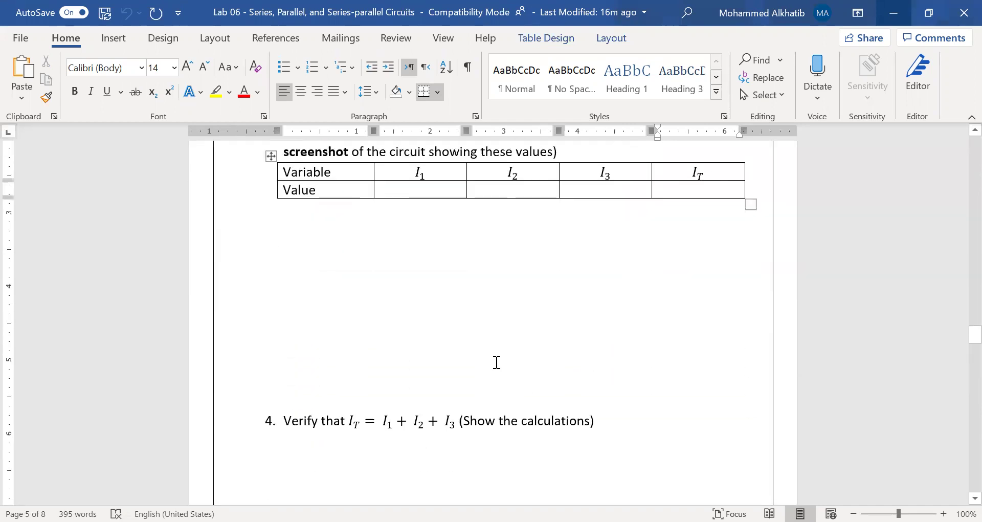
{"action": "left_click", "coordinate": [440, 192]}
{"action": "left_click", "coordinate": [511, 191]}
{"action": "left_click", "coordinate": [616, 191]}
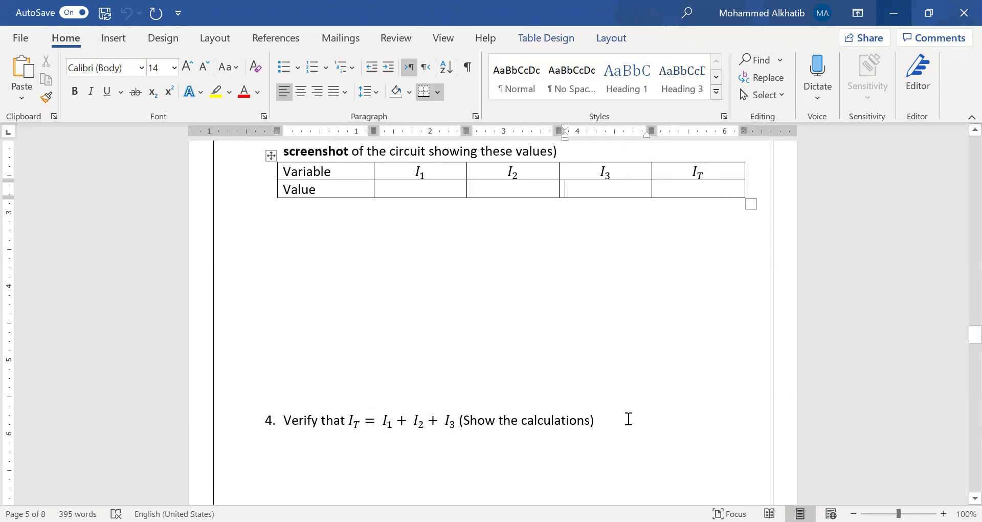
Inspect item 5's IT = I1 + I2 + I3 equation and move on to page 6
{"action": "scroll", "coordinate": [629, 419], "scroll_direction": "down", "scroll_amount": 3}
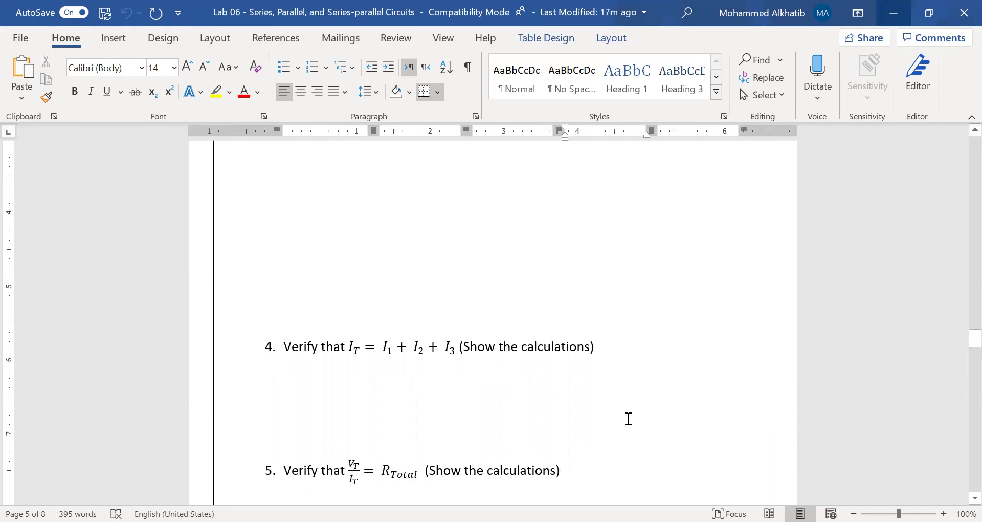
{"action": "scroll", "coordinate": [629, 419], "scroll_direction": "down", "scroll_amount": 1}
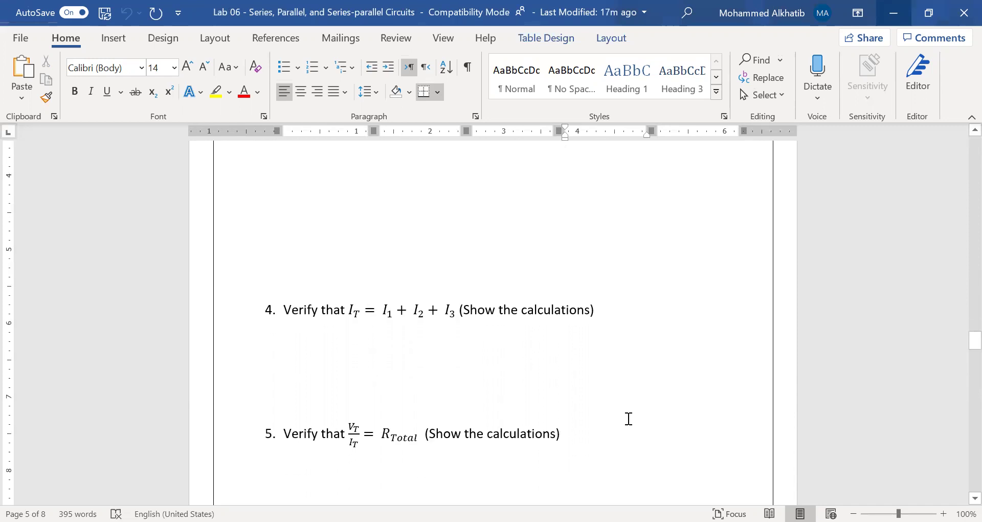
{"action": "left_click", "coordinate": [351, 445]}
{"action": "left_click", "coordinate": [482, 444]}
{"action": "scroll", "coordinate": [471, 432], "scroll_direction": "up", "scroll_amount": 15}
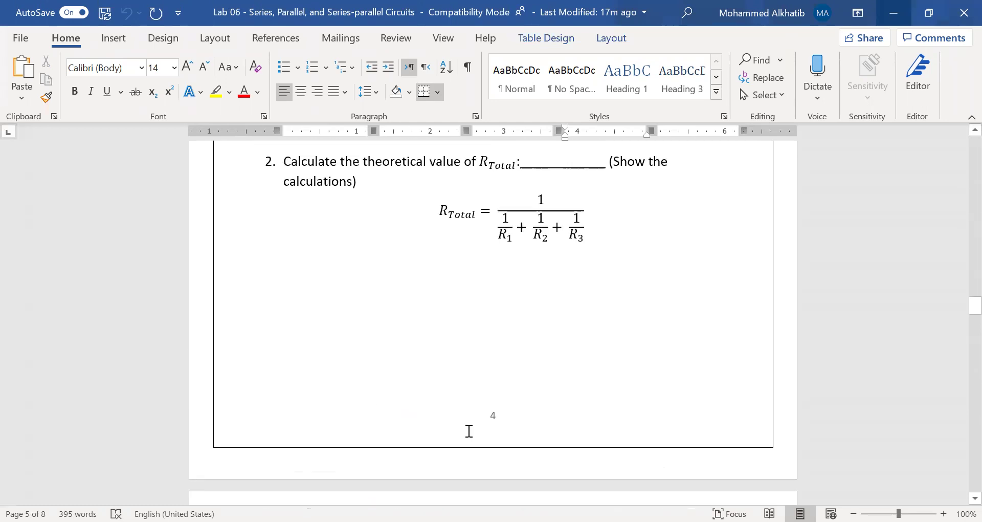
{"action": "scroll", "coordinate": [495, 427], "scroll_direction": "down", "scroll_amount": 12}
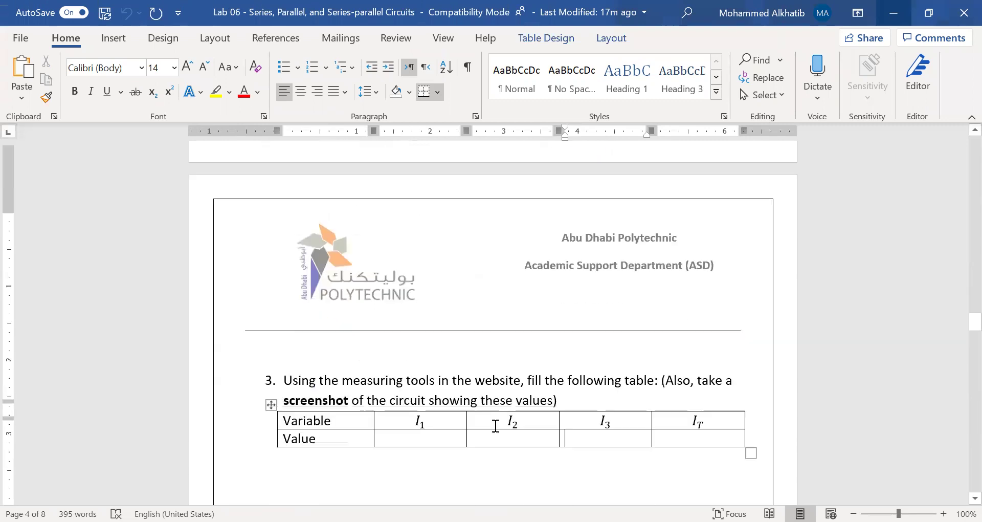
{"action": "scroll", "coordinate": [545, 343], "scroll_direction": "down", "scroll_amount": 10}
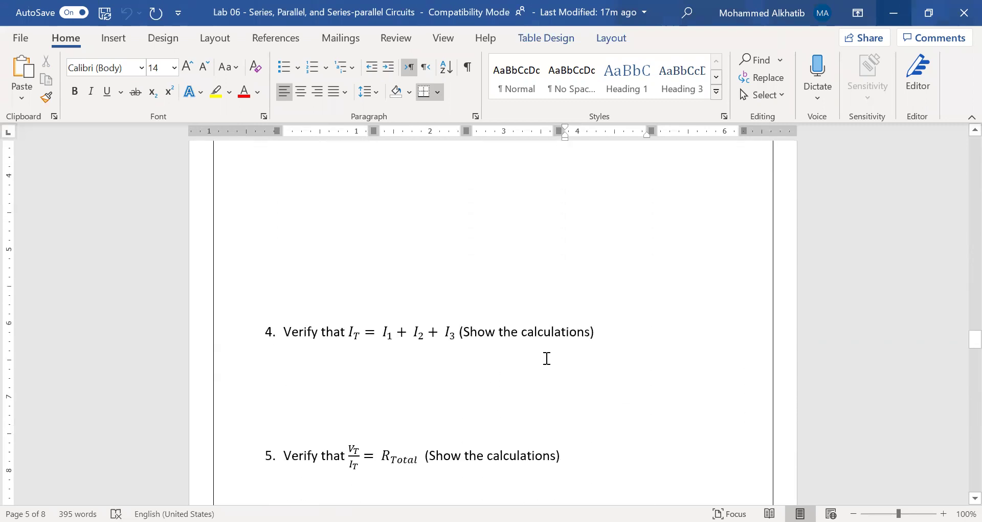
{"action": "scroll", "coordinate": [546, 360], "scroll_direction": "down", "scroll_amount": 4}
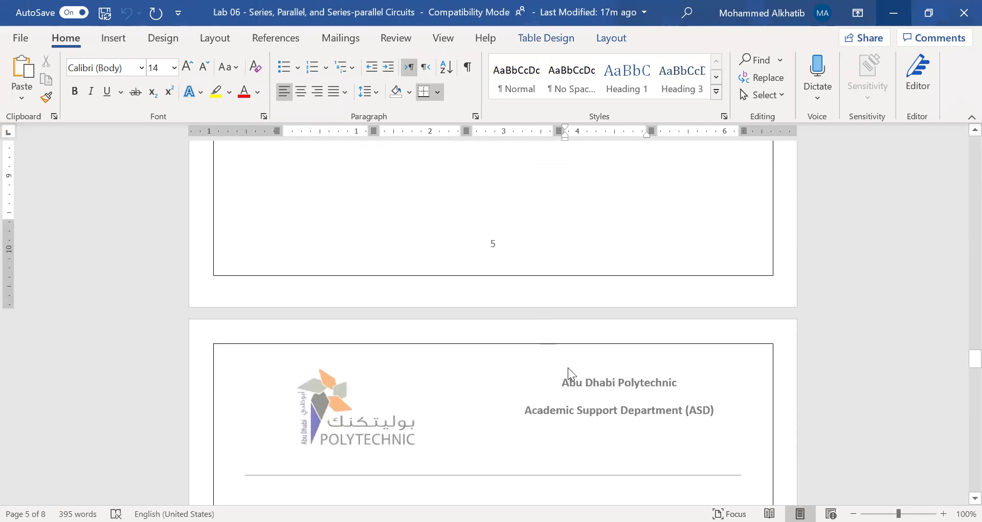
Review Part 3's circuit, highlight 'Show detailed steps', and reach item 3's R1–R6 voltage table
{"action": "scroll", "coordinate": [590, 387], "scroll_direction": "down", "scroll_amount": 9}
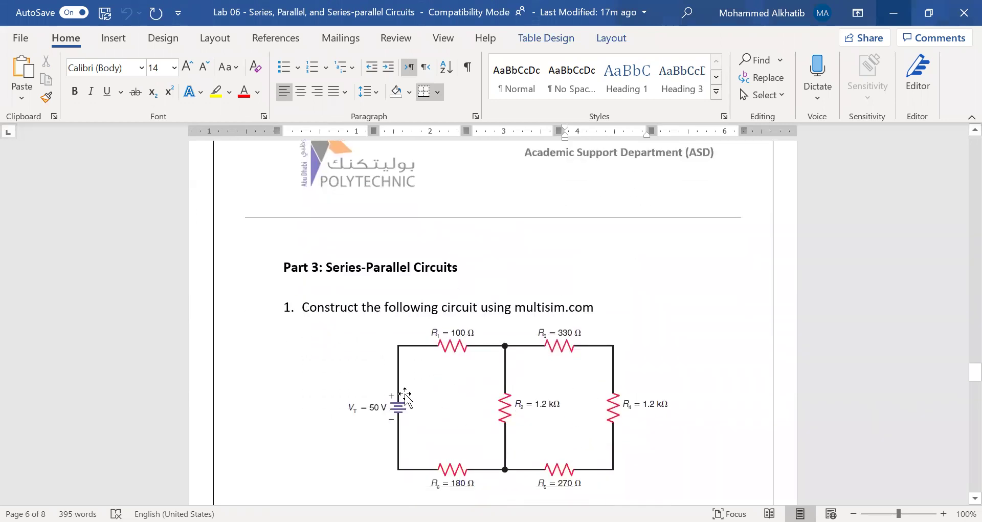
{"action": "scroll", "coordinate": [403, 400], "scroll_direction": "down", "scroll_amount": 1}
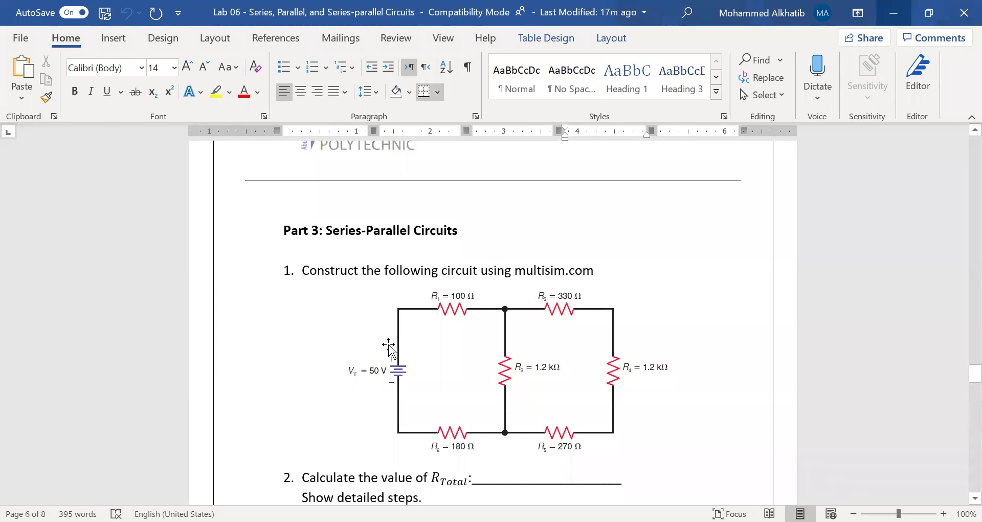
{"action": "scroll", "coordinate": [388, 348], "scroll_direction": "down", "scroll_amount": 2}
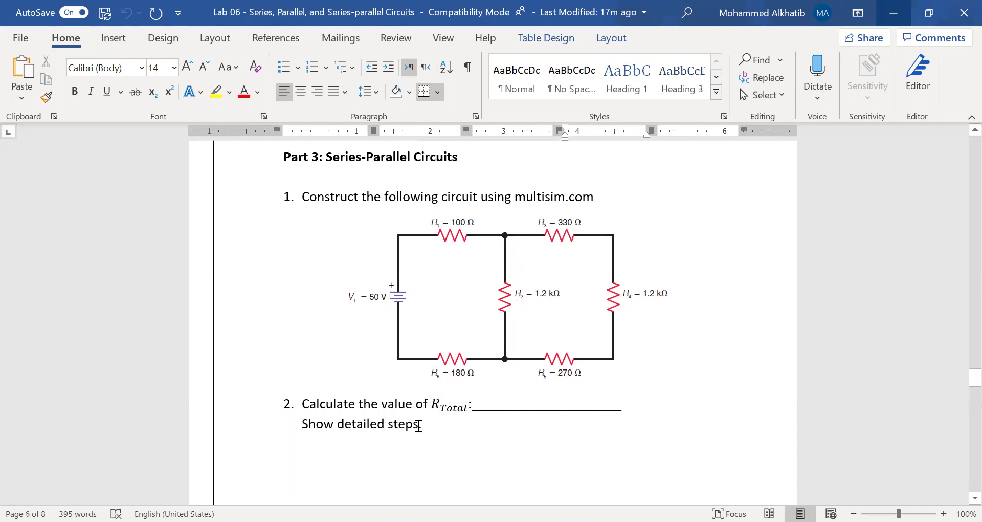
{"action": "scroll", "coordinate": [412, 424], "scroll_direction": "down", "scroll_amount": 1}
{"action": "left_click_drag", "start_coordinate": [331, 390], "coordinate": [422, 390]}
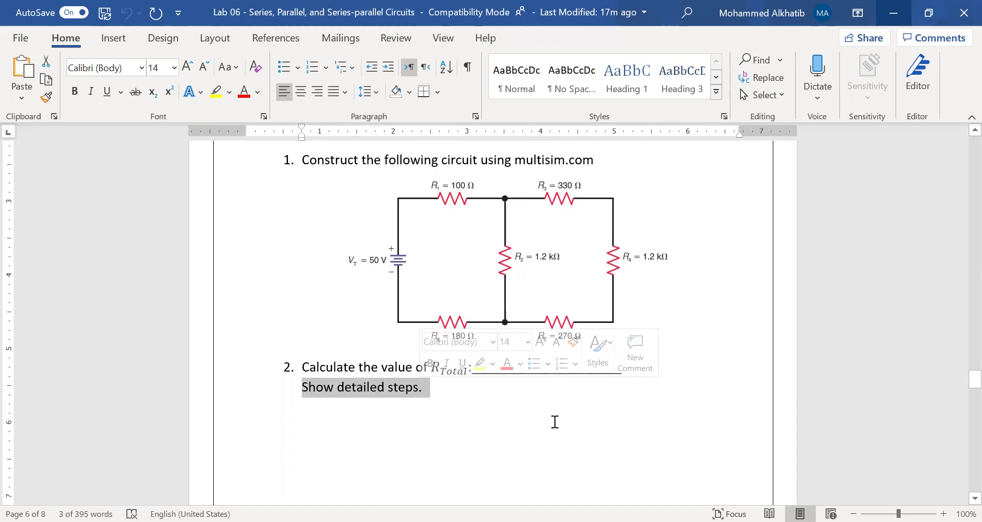
{"action": "scroll", "coordinate": [555, 422], "scroll_direction": "down", "scroll_amount": 10}
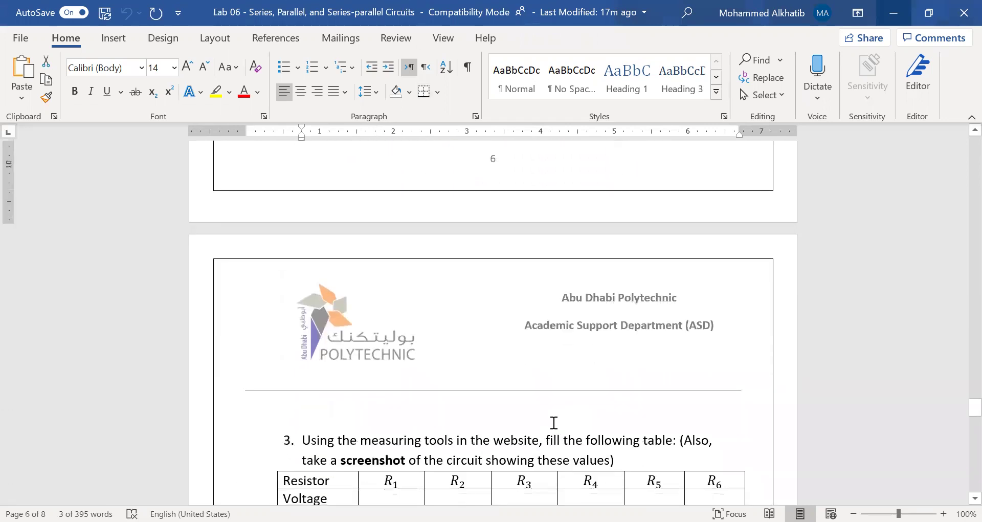
{"action": "scroll", "coordinate": [553, 422], "scroll_direction": "down", "scroll_amount": 2}
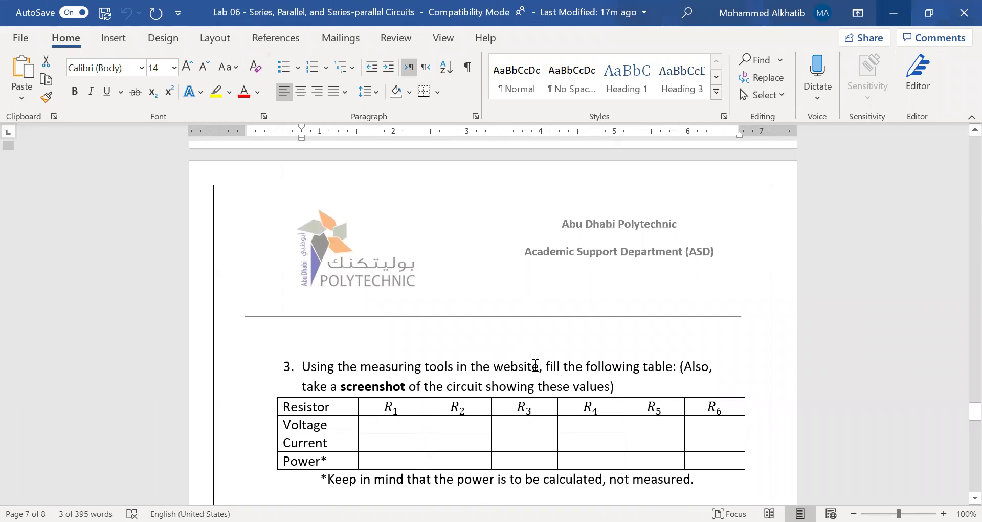
Step through the Voltage and Current row cells of the R1–R6 table
{"action": "left_click", "coordinate": [380, 426]}
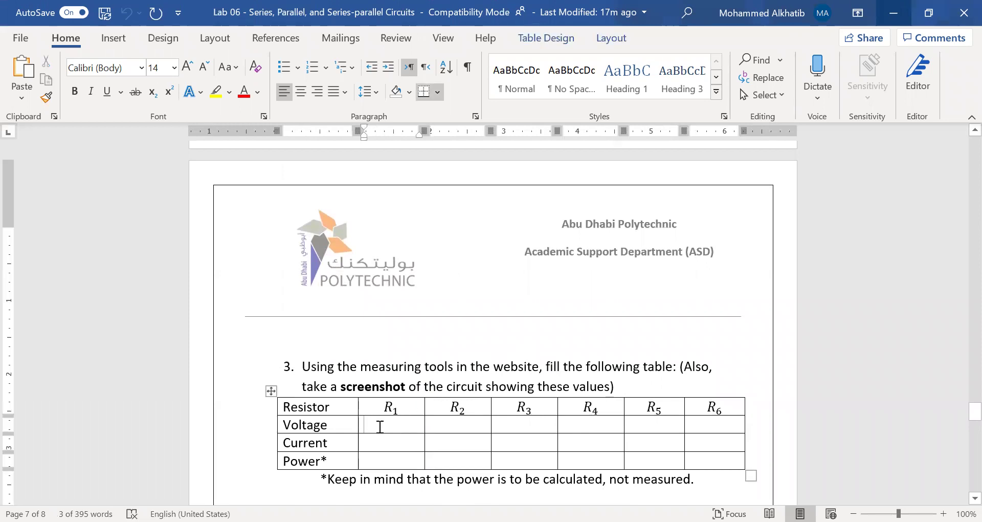
{"action": "key", "text": "Left"}
{"action": "key", "text": "Right"}
{"action": "key", "text": "Right"}
{"action": "key", "text": "Right"}
{"action": "key", "text": "Right"}
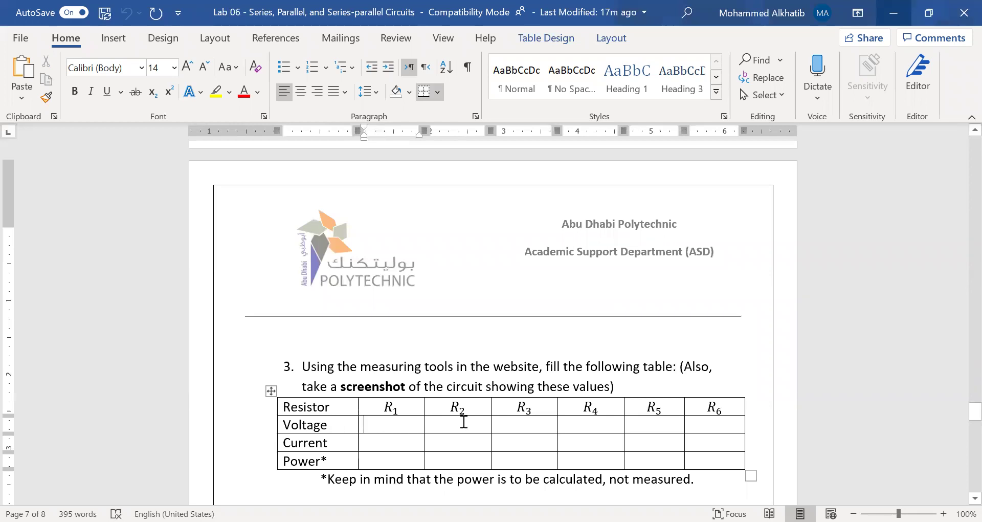
{"action": "key", "text": "Right"}
{"action": "left_click", "coordinate": [398, 441]}
{"action": "key", "text": "Right"}
{"action": "key", "text": "Right"}
{"action": "left_click", "coordinate": [639, 441]}
Select the six Voltage and six Current row value cells in turn
{"action": "left_click_drag", "start_coordinate": [385, 420], "coordinate": [704, 417]}
{"action": "left_click_drag", "start_coordinate": [389, 443], "coordinate": [704, 442]}
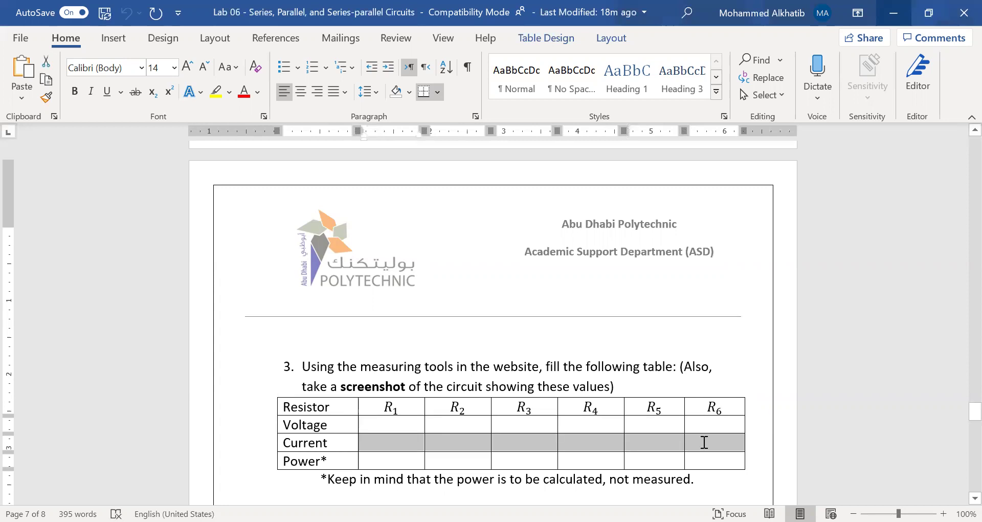
{"action": "left_click", "coordinate": [398, 422]}
{"action": "left_click_drag", "start_coordinate": [398, 423], "coordinate": [714, 424]}
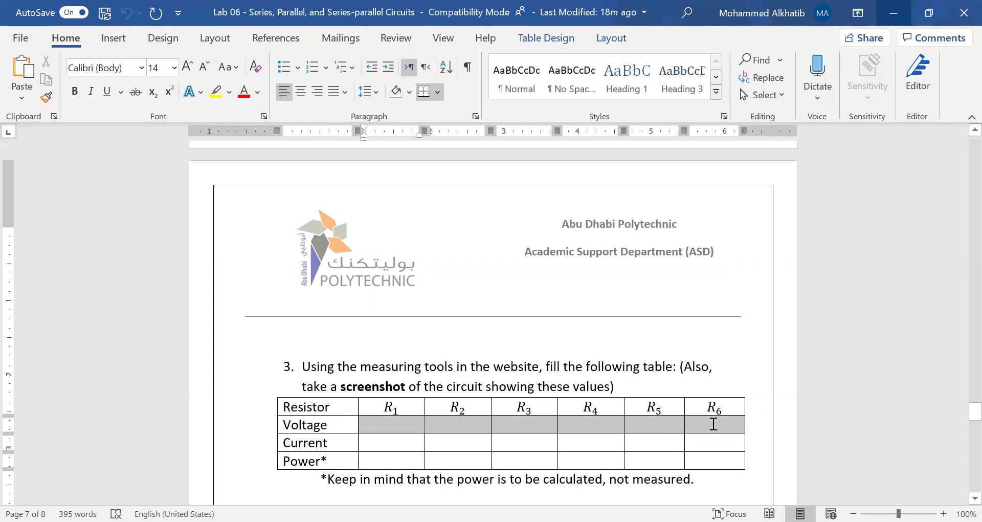
{"action": "left_click", "coordinate": [367, 439]}
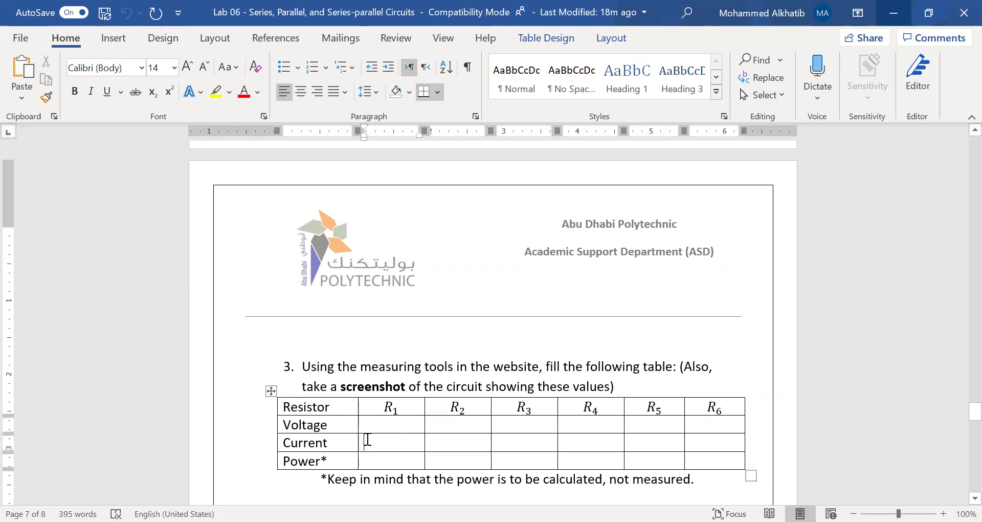
{"action": "left_click_drag", "start_coordinate": [367, 439], "coordinate": [717, 441]}
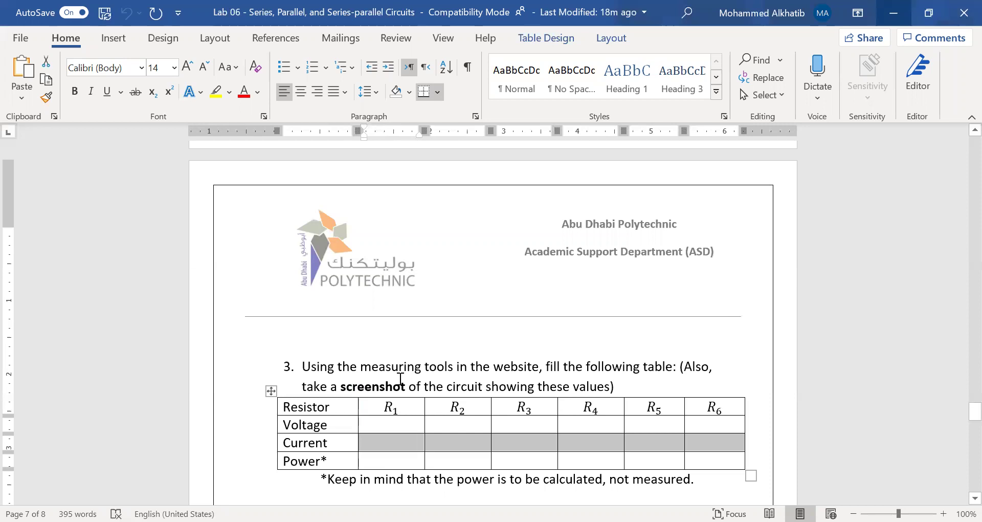
Select the Power row's six value cells and continue to step 4's VT/IT check
{"action": "scroll", "coordinate": [394, 348], "scroll_direction": "down", "scroll_amount": 3}
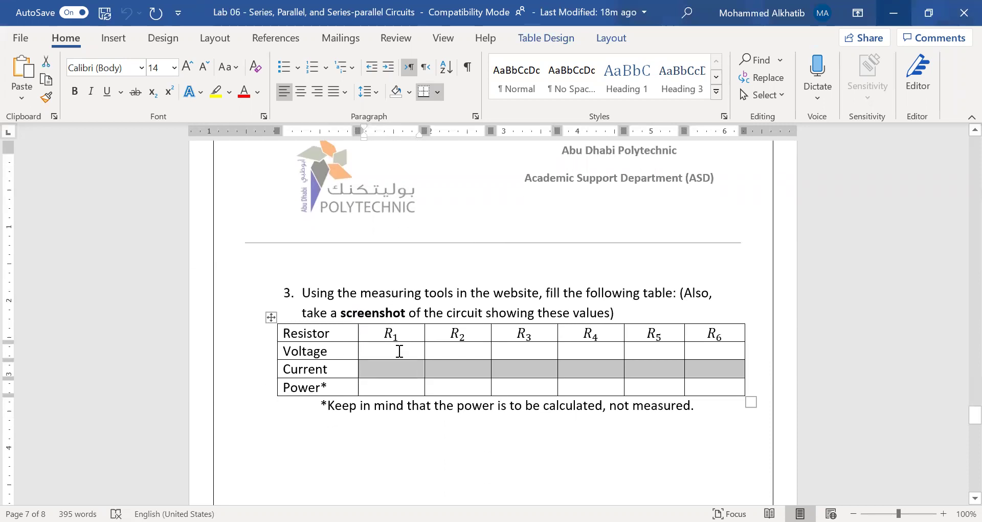
{"action": "left_click", "coordinate": [344, 381]}
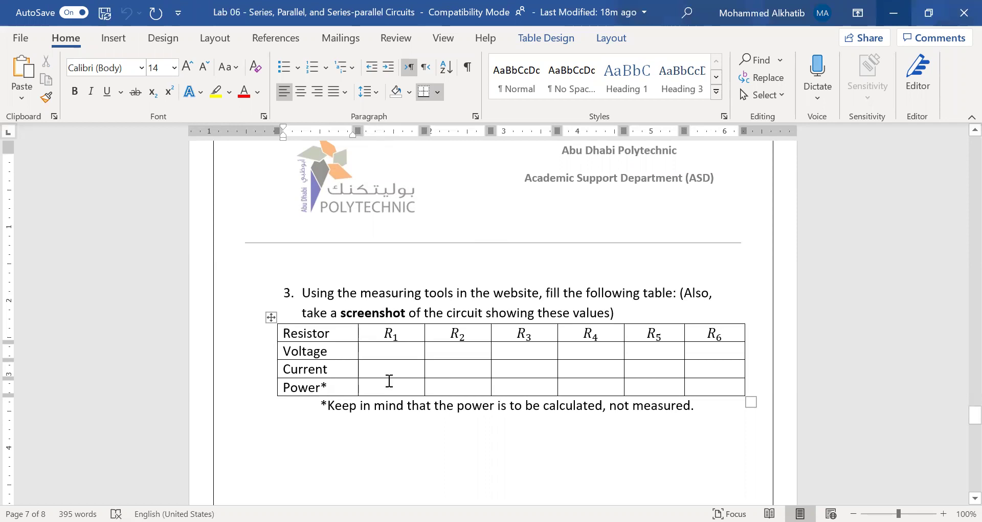
{"action": "left_click", "coordinate": [372, 348]}
{"action": "left_click_drag", "start_coordinate": [375, 349], "coordinate": [377, 362]}
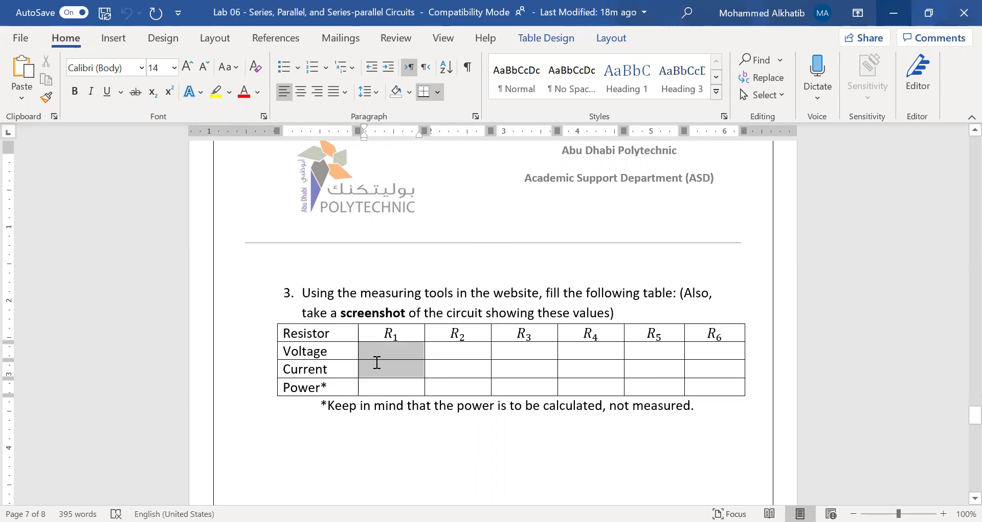
{"action": "left_click", "coordinate": [348, 403]}
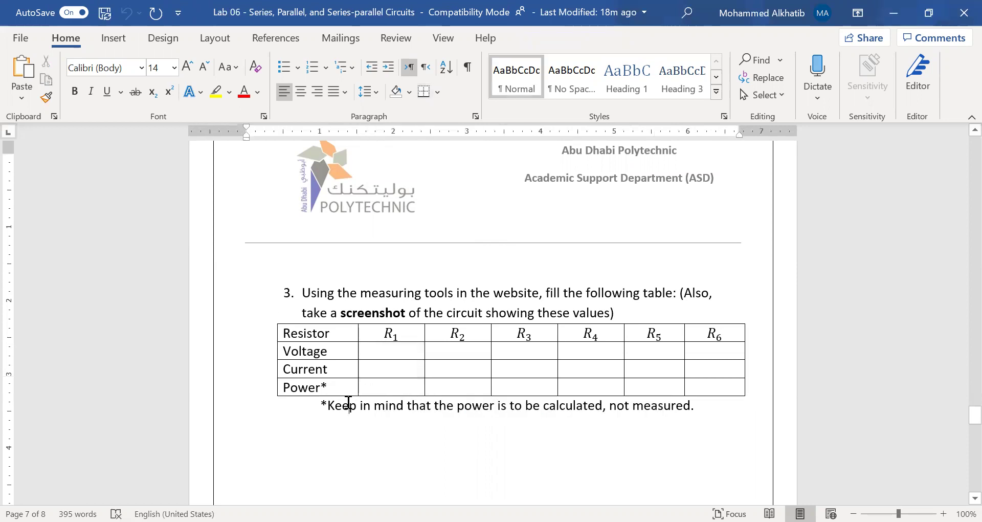
{"action": "left_click_drag", "start_coordinate": [369, 386], "coordinate": [698, 387]}
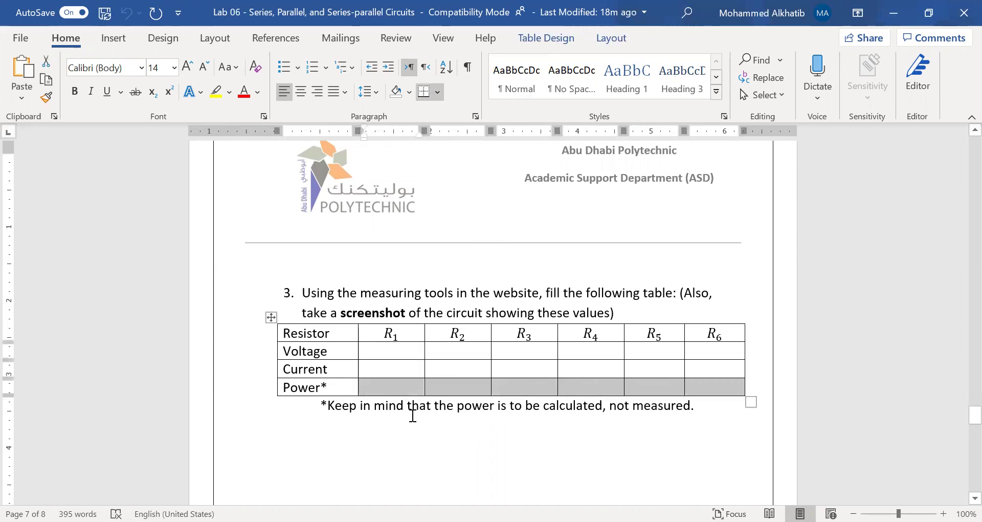
{"action": "left_click", "coordinate": [456, 413]}
{"action": "scroll", "coordinate": [456, 414], "scroll_direction": "down", "scroll_amount": 8}
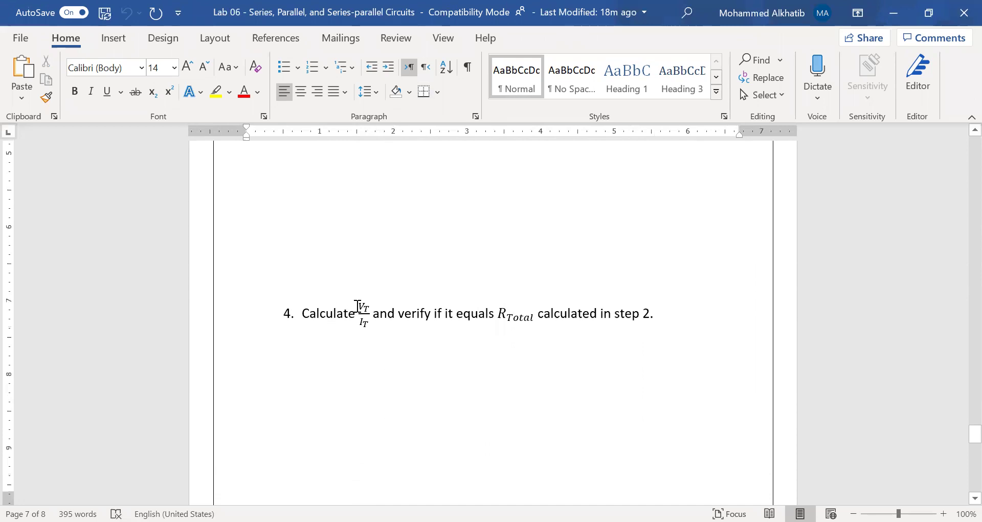
Inspect step 4's VT/IT fraction and 'if it equals RTotal' wording, reaching Part 4: Conclusions
{"action": "left_click", "coordinate": [367, 322]}
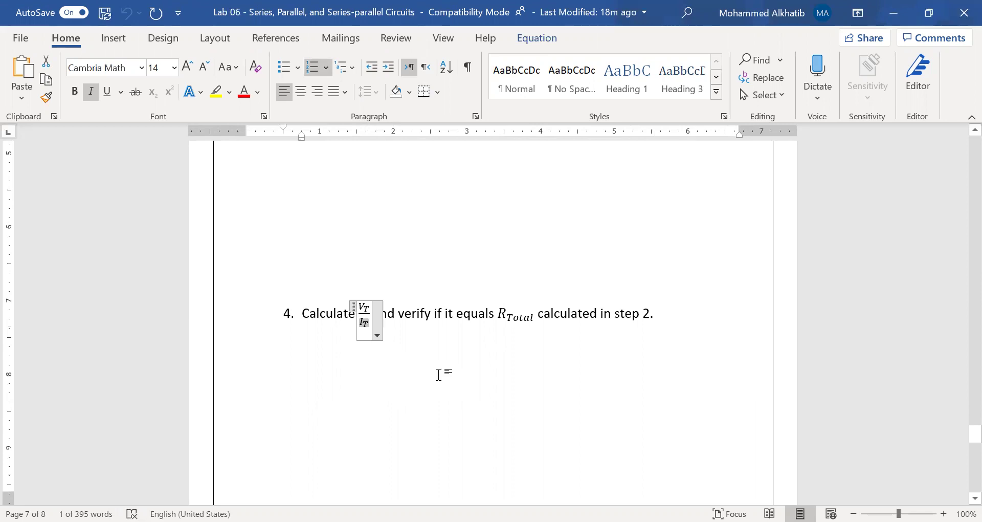
{"action": "left_click", "coordinate": [418, 377]}
{"action": "scroll", "coordinate": [419, 379], "scroll_direction": "up", "scroll_amount": 15}
{"action": "scroll", "coordinate": [419, 379], "scroll_direction": "down", "scroll_amount": 7}
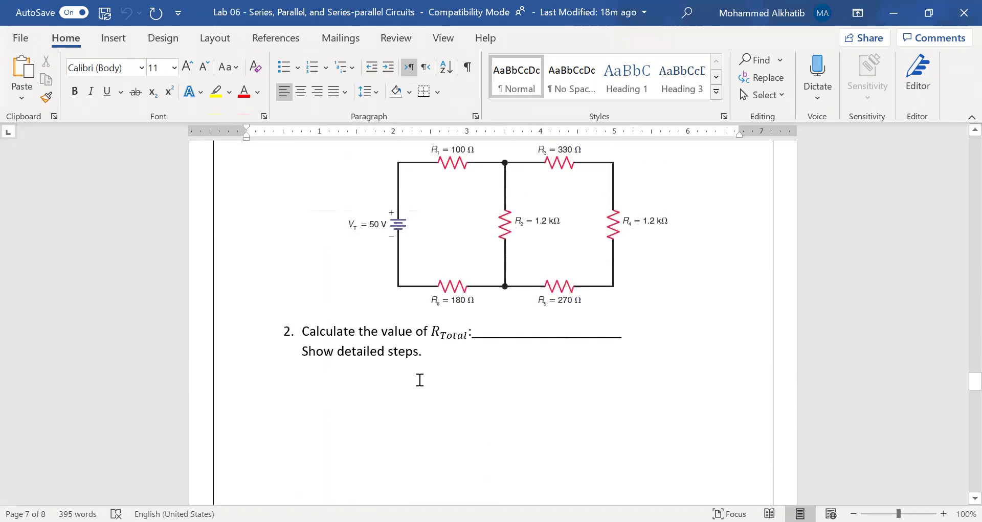
{"action": "scroll", "coordinate": [419, 380], "scroll_direction": "up", "scroll_amount": 5}
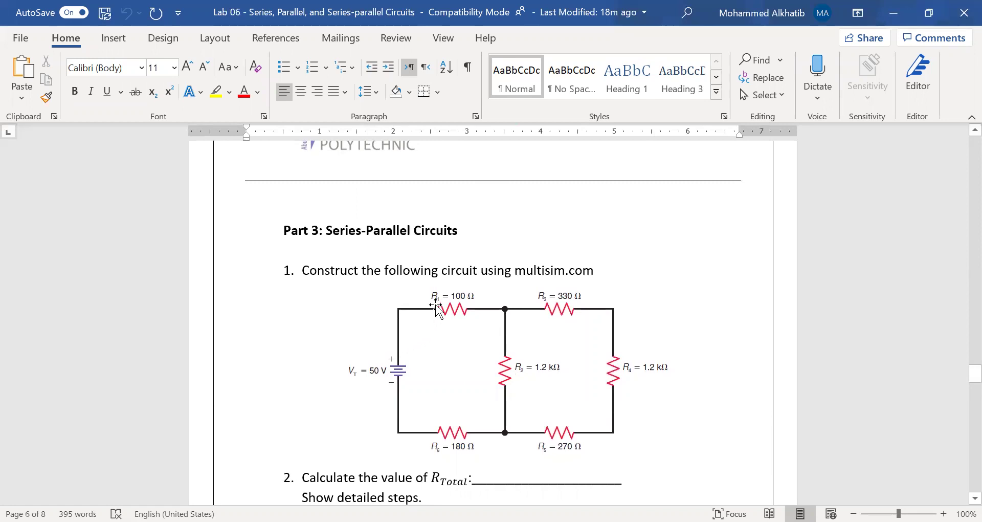
{"action": "scroll", "coordinate": [467, 438], "scroll_direction": "down", "scroll_amount": 20}
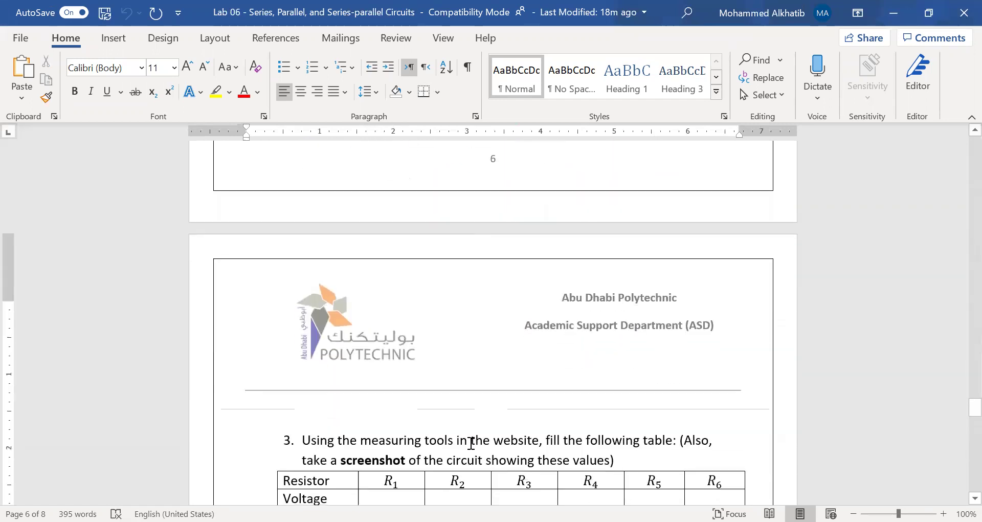
{"action": "scroll", "coordinate": [470, 443], "scroll_direction": "down", "scroll_amount": 4}
{"action": "scroll", "coordinate": [472, 445], "scroll_direction": "down", "scroll_amount": 13}
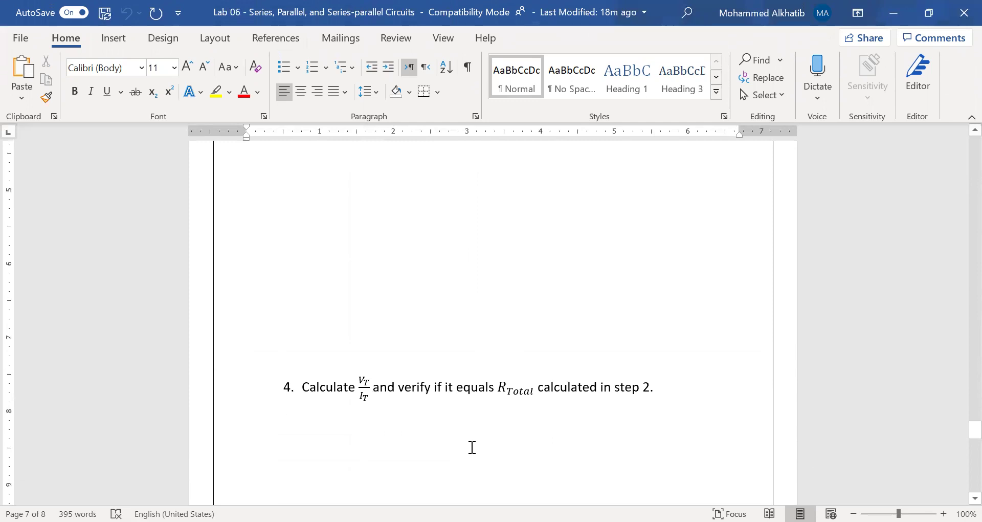
{"action": "left_click_drag", "start_coordinate": [433, 352], "coordinate": [536, 353]}
{"action": "left_click", "coordinate": [503, 432]}
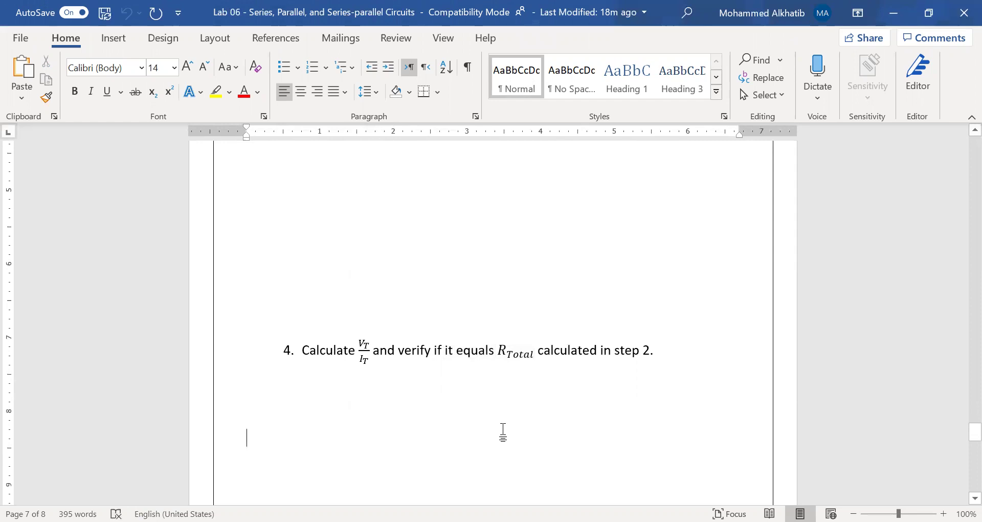
{"action": "scroll", "coordinate": [502, 432], "scroll_direction": "down", "scroll_amount": 18}
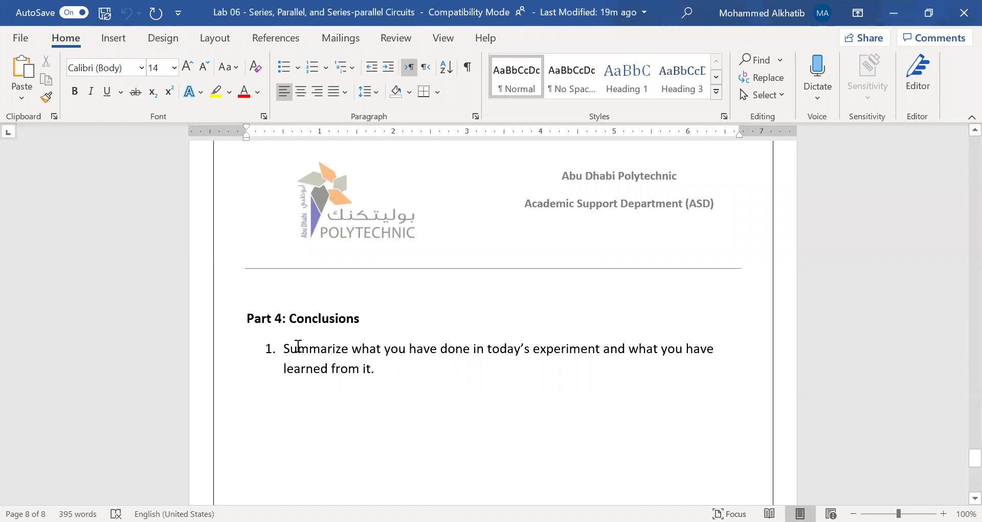
Highlight question 2's two-advantages/disadvantages requirement and the Simulation (Multisim) row's empty cells
{"action": "left_click", "coordinate": [408, 366]}
{"action": "scroll", "coordinate": [412, 394], "scroll_direction": "down", "scroll_amount": 10}
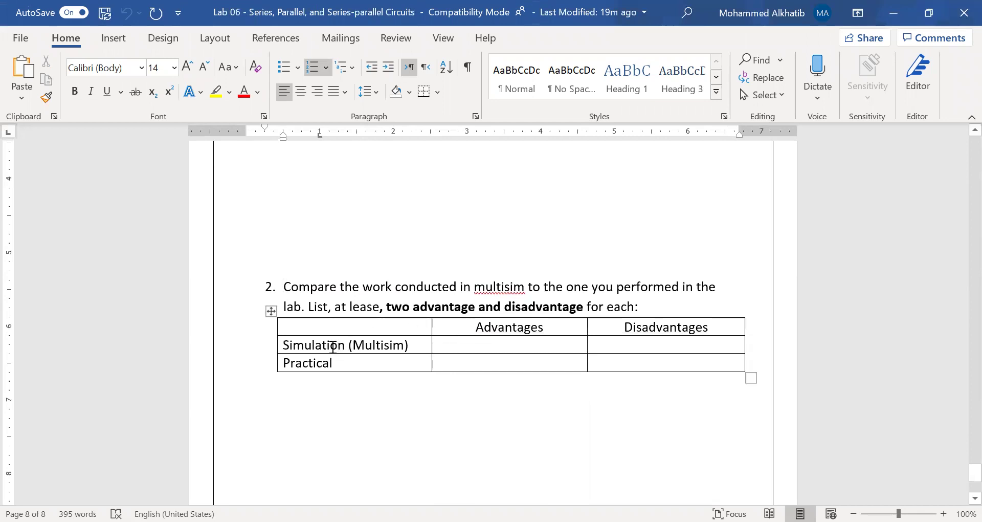
{"action": "left_click_drag", "start_coordinate": [283, 346], "coordinate": [407, 344]}
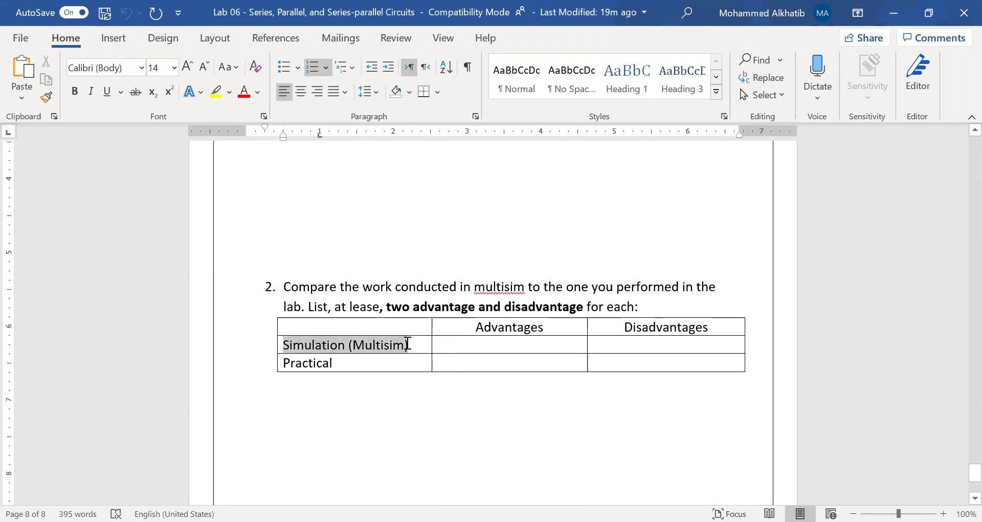
{"action": "left_click", "coordinate": [332, 363]}
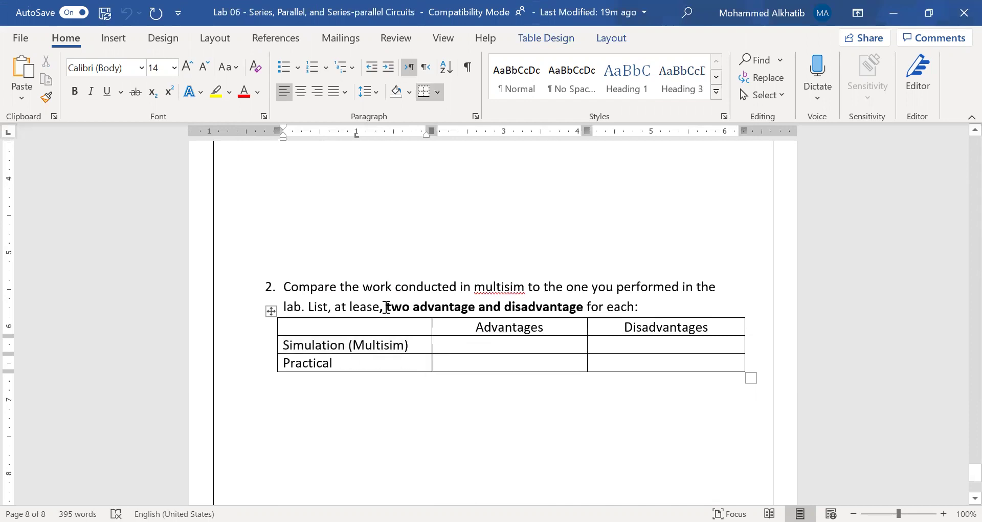
{"action": "left_click_drag", "start_coordinate": [387, 307], "coordinate": [592, 304]}
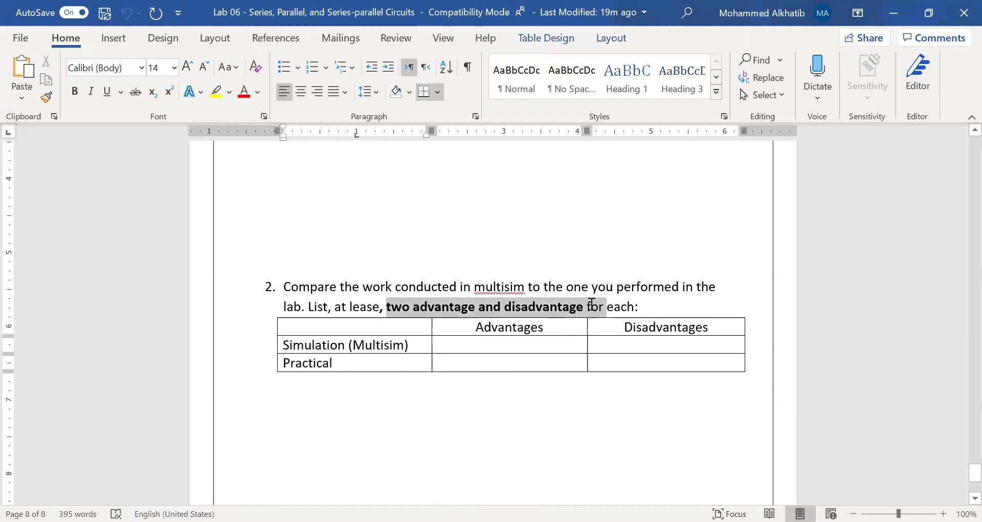
{"action": "left_click", "coordinate": [452, 345]}
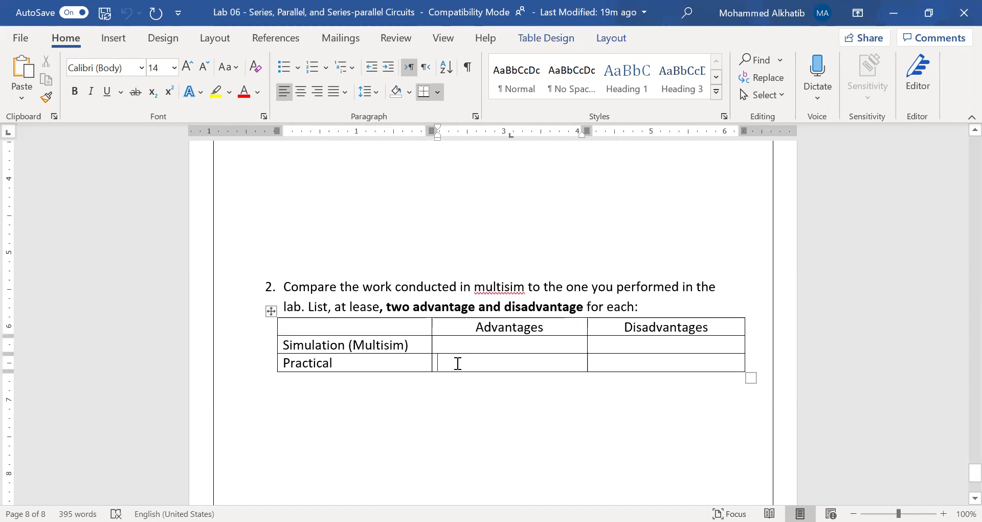
{"action": "left_click", "coordinate": [623, 343]}
{"action": "left_click_drag", "start_coordinate": [285, 344], "coordinate": [418, 345]}
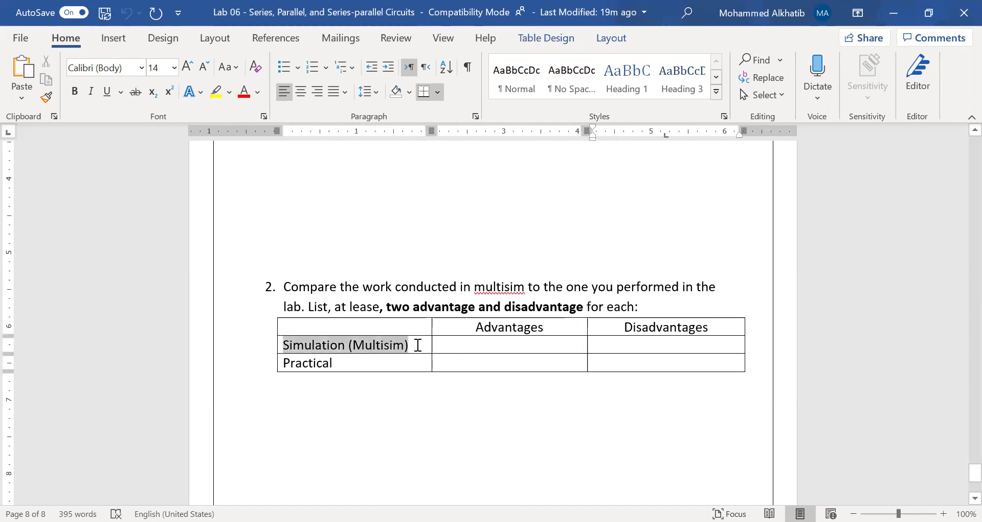
{"action": "left_click", "coordinate": [622, 345]}
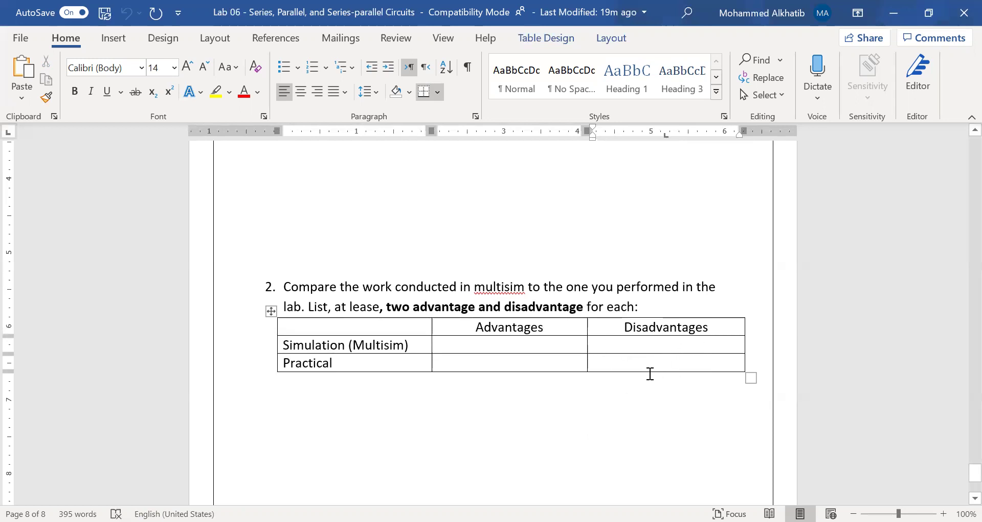
{"action": "scroll", "coordinate": [651, 375], "scroll_direction": "down", "scroll_amount": 6}
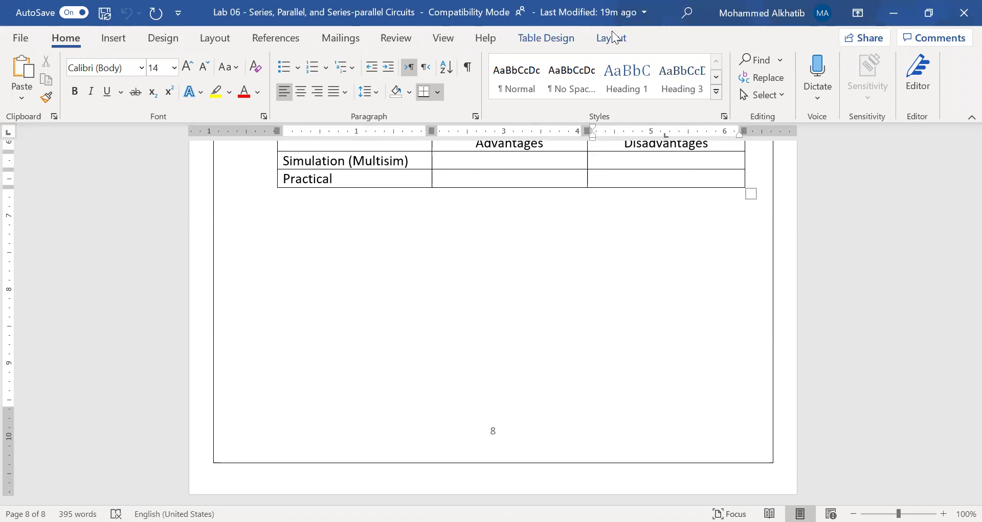
Scroll back up to Part 2's parallel circuit, then down to Part 3's 50 V circuit
{"action": "scroll", "coordinate": [574, 363], "scroll_direction": "up", "scroll_amount": 17}
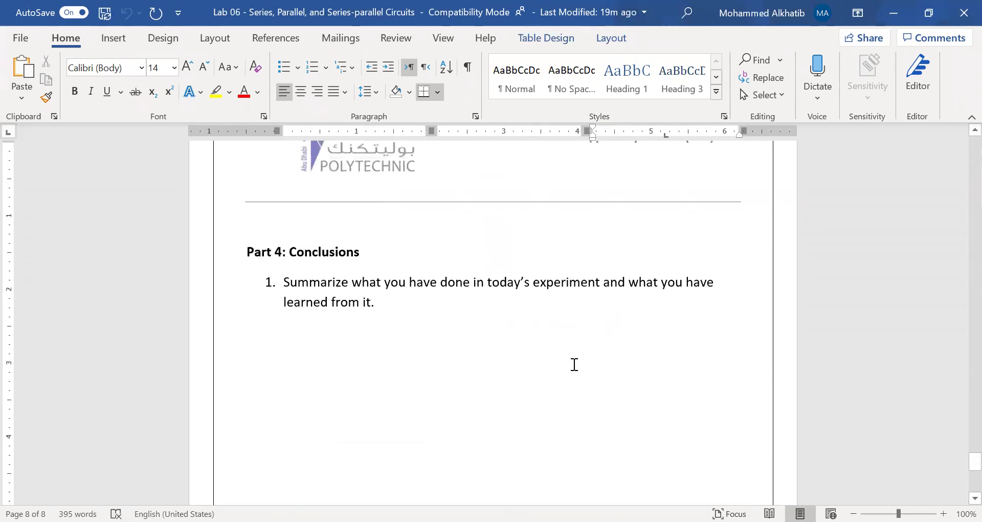
{"action": "scroll", "coordinate": [576, 371], "scroll_direction": "up", "scroll_amount": 19}
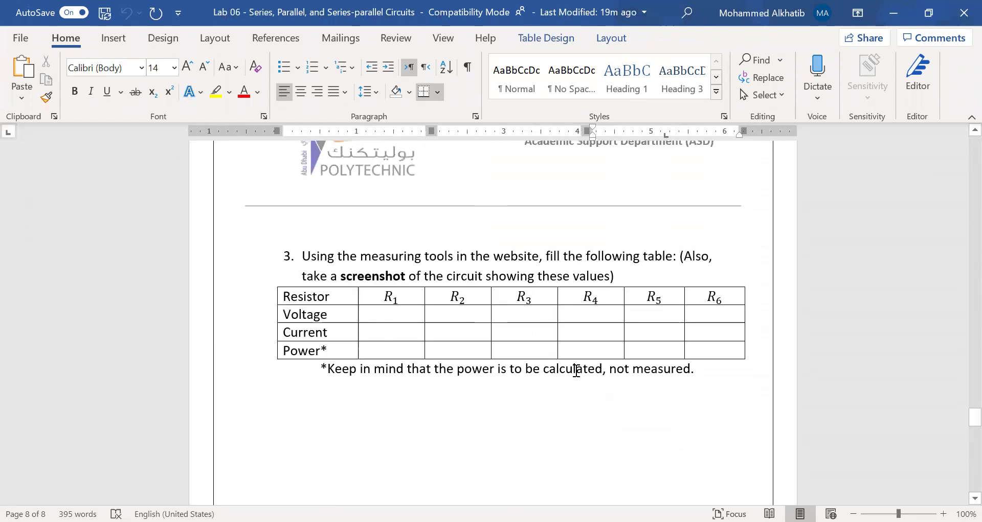
{"action": "scroll", "coordinate": [634, 349], "scroll_direction": "up", "scroll_amount": 10}
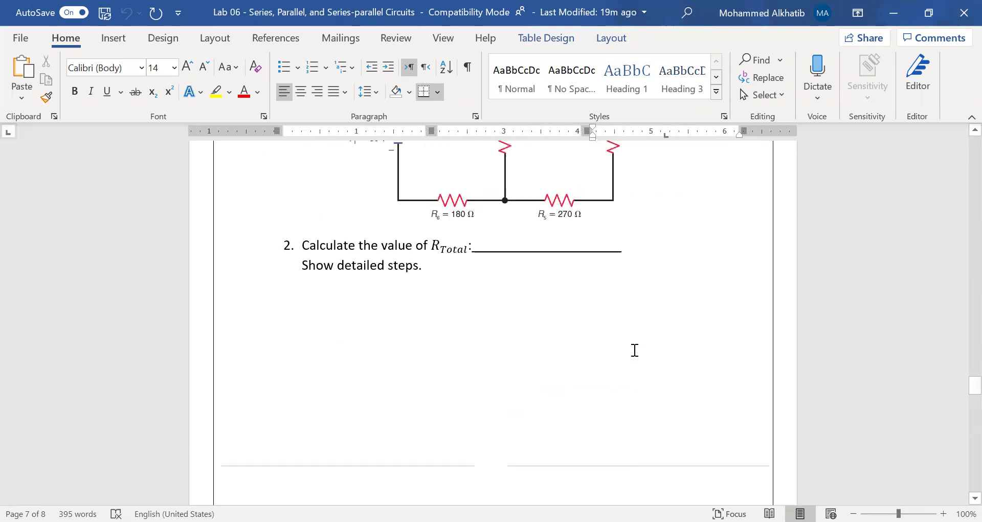
{"action": "scroll", "coordinate": [629, 364], "scroll_direction": "up", "scroll_amount": 1}
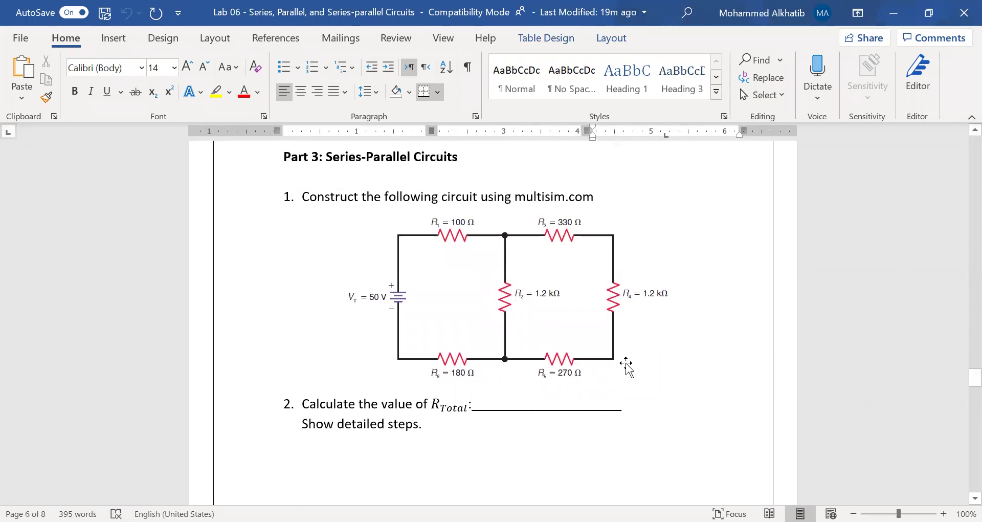
{"action": "scroll", "coordinate": [626, 364], "scroll_direction": "up", "scroll_amount": 10}
{"action": "scroll", "coordinate": [418, 280], "scroll_direction": "up", "scroll_amount": 11}
{"action": "scroll", "coordinate": [431, 295], "scroll_direction": "up", "scroll_amount": 12}
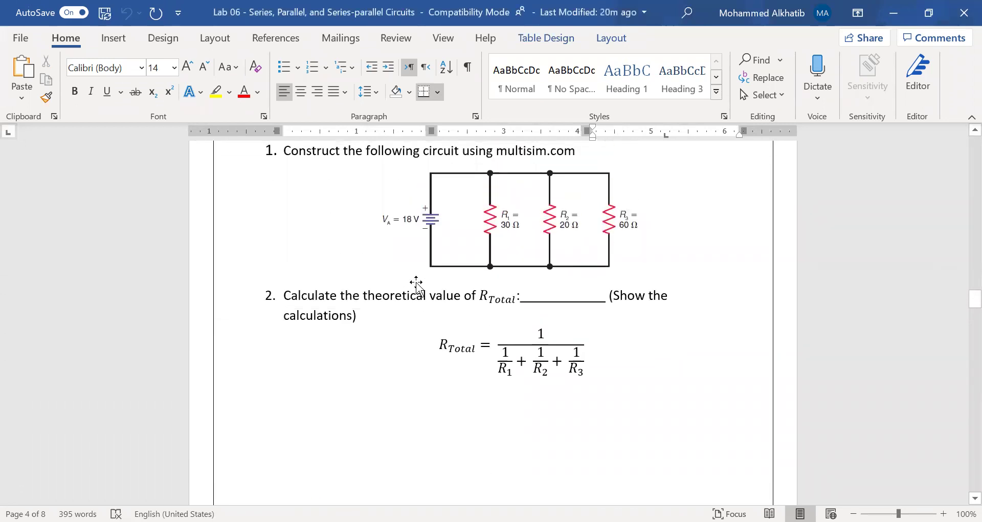
{"action": "scroll", "coordinate": [416, 284], "scroll_direction": "up", "scroll_amount": 10}
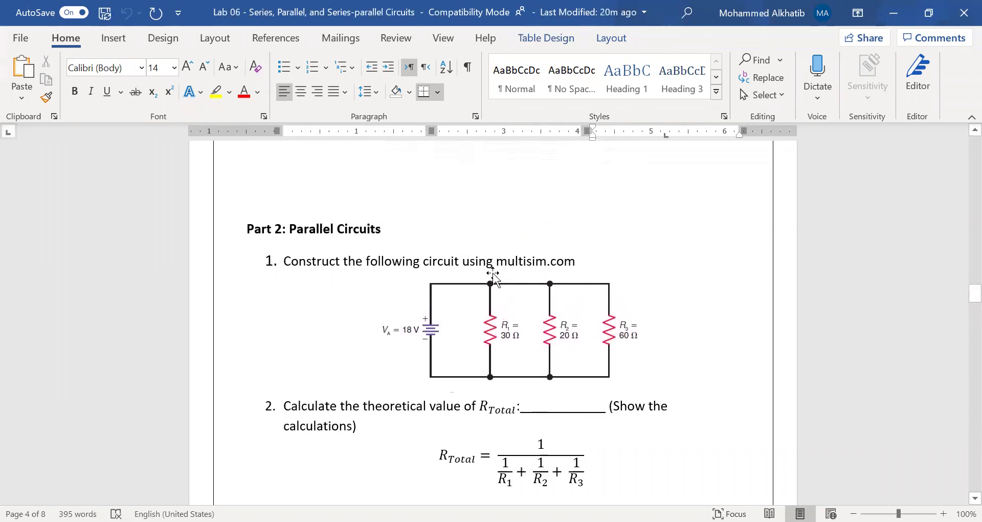
{"action": "scroll", "coordinate": [390, 288], "scroll_direction": "up", "scroll_amount": 3}
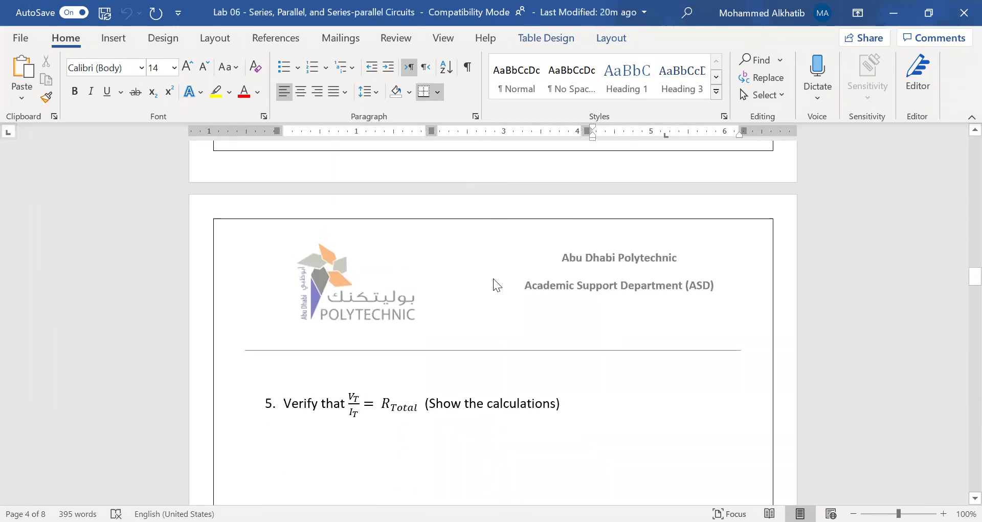
{"action": "scroll", "coordinate": [501, 357], "scroll_direction": "down", "scroll_amount": 7}
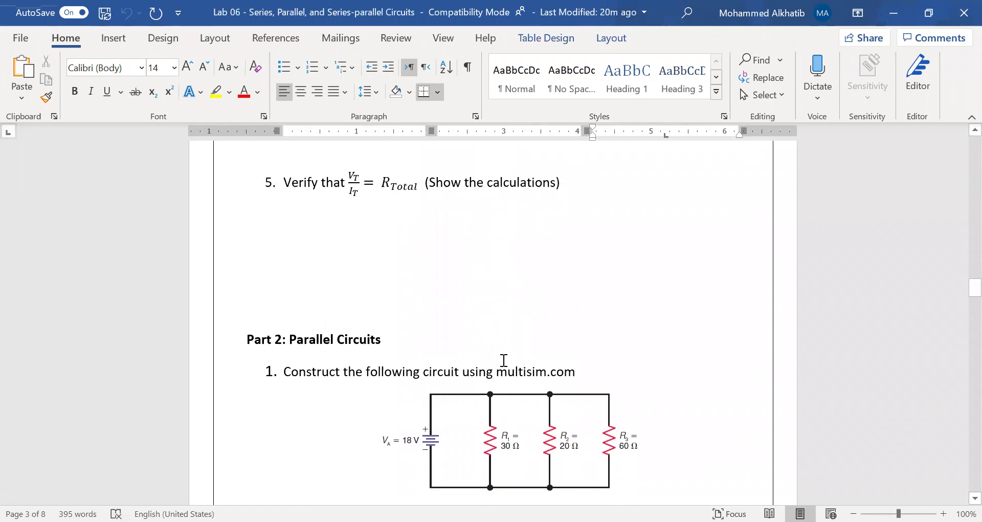
{"action": "scroll", "coordinate": [503, 361], "scroll_direction": "down", "scroll_amount": 3}
{"action": "scroll", "coordinate": [504, 361], "scroll_direction": "down", "scroll_amount": 20}
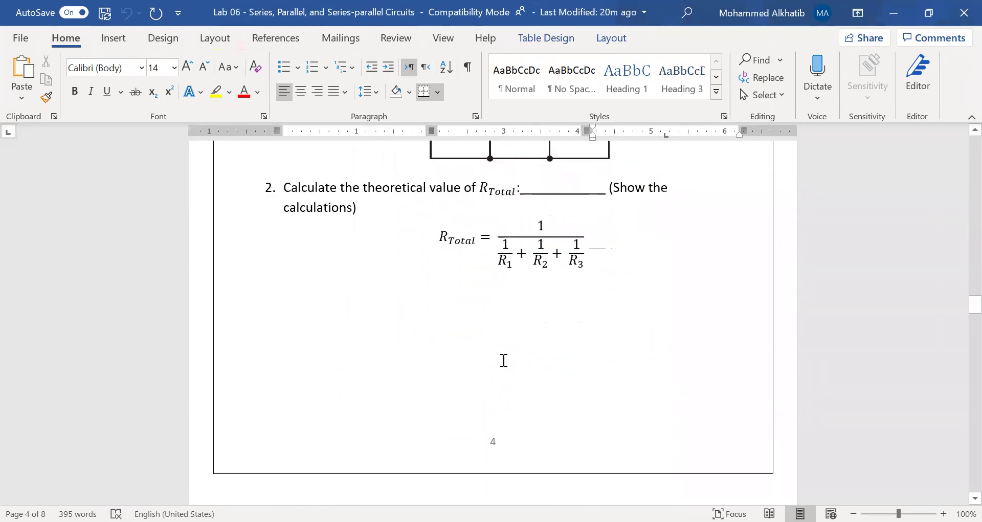
{"action": "scroll", "coordinate": [504, 360], "scroll_direction": "down", "scroll_amount": 20}
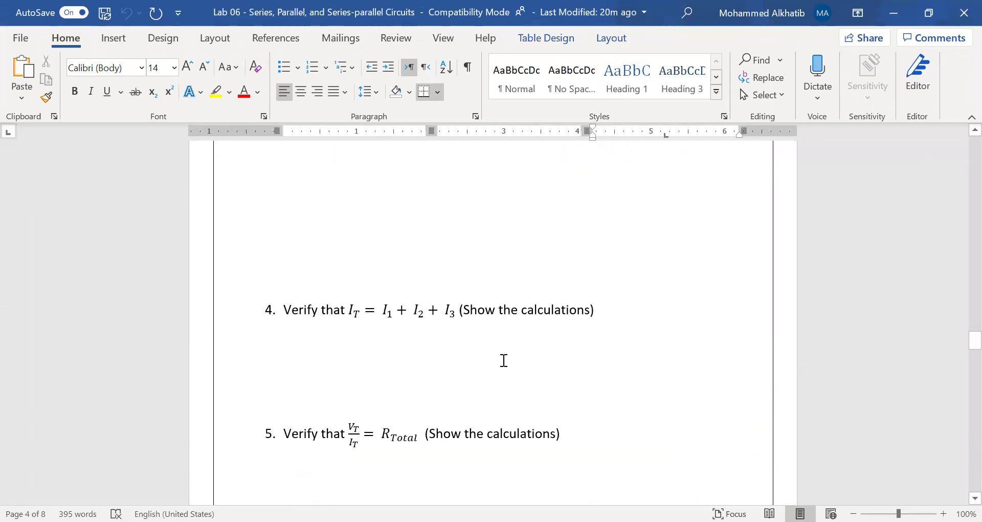
{"action": "scroll", "coordinate": [503, 361], "scroll_direction": "down", "scroll_amount": 4}
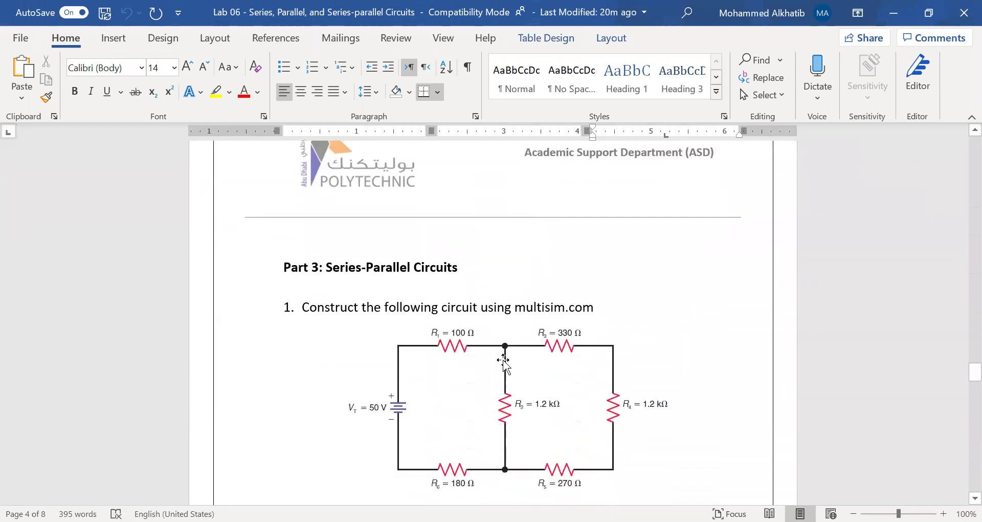